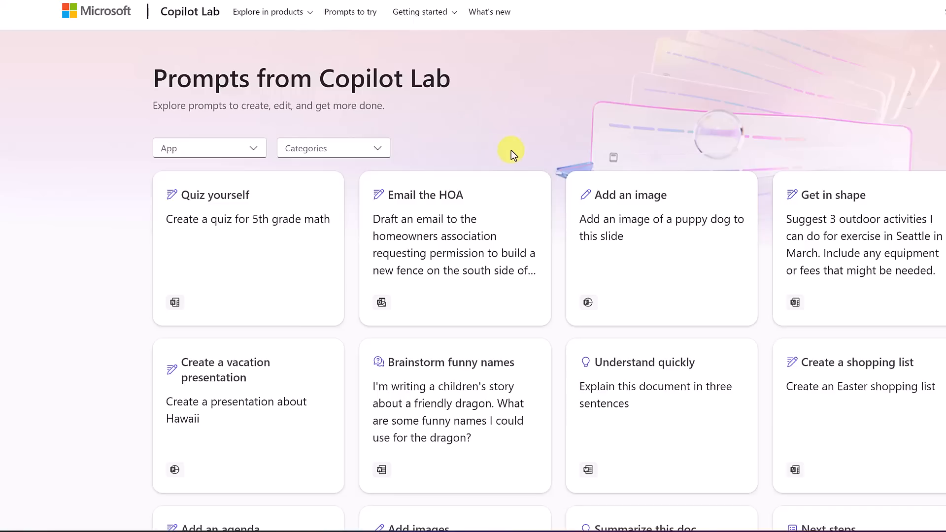
# Browse the Copilot Lab prompt cards and check which app and category filters are available.
pyautogui.scroll(-9, 512, 168)
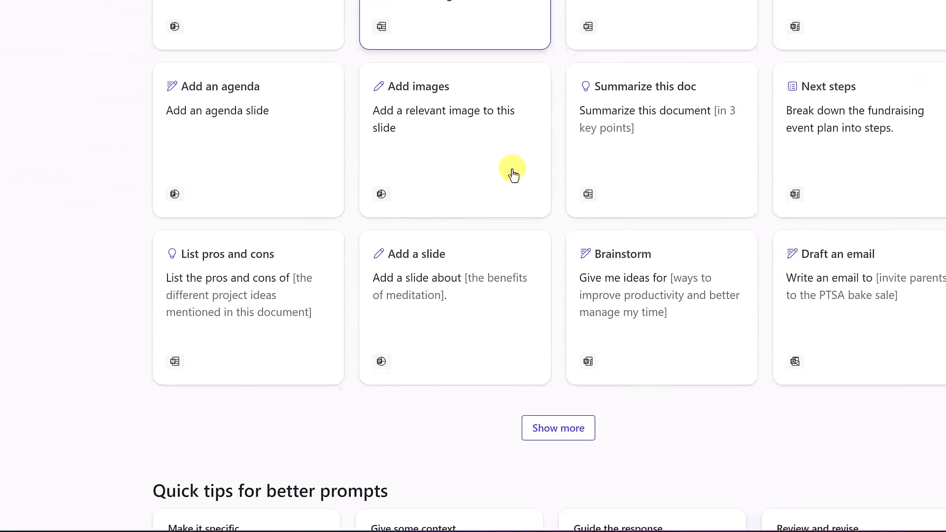
pyautogui.scroll(9, 512, 168)
pyautogui.click(256, 149)
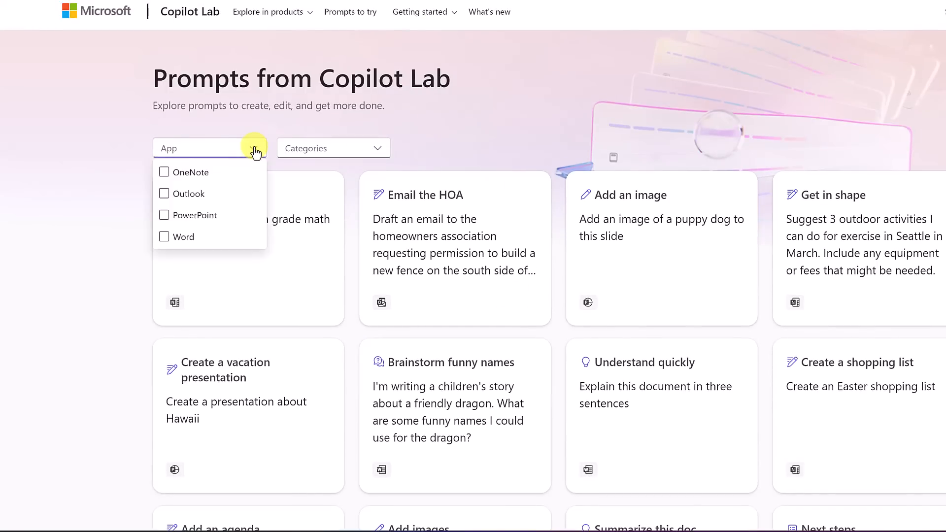
pyautogui.click(319, 149)
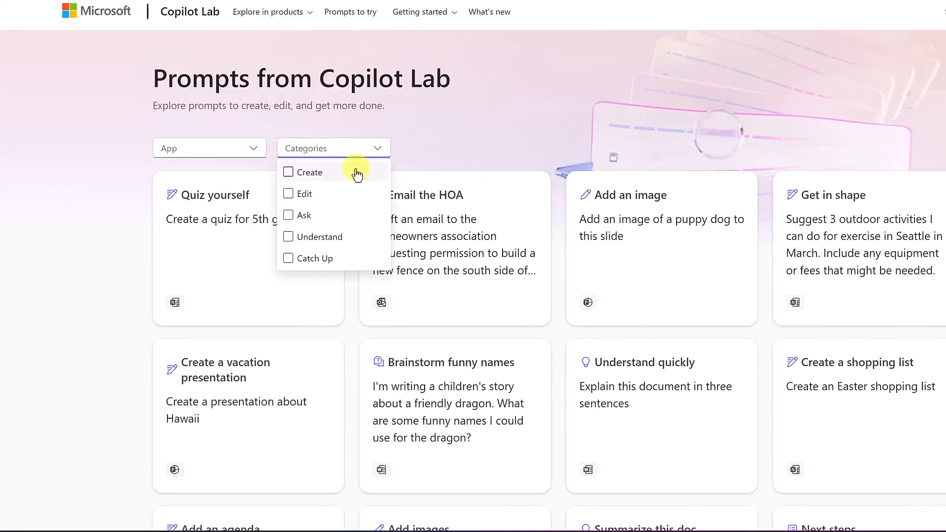
pyautogui.click(466, 136)
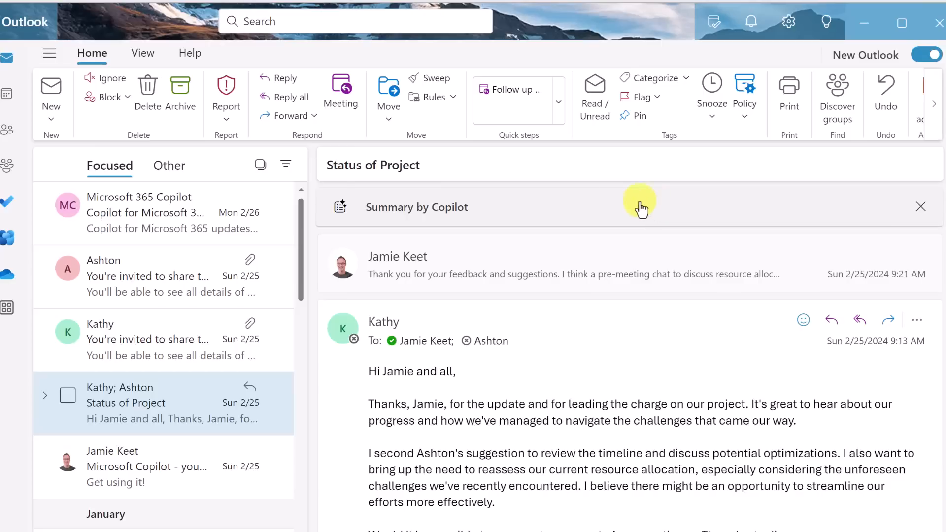
# In Outlook, start a new email with a Copilot prompt for a project status update requesting timeline feedback and mentioning the Thursday 10 AM meeting.
pyautogui.click(52, 90)
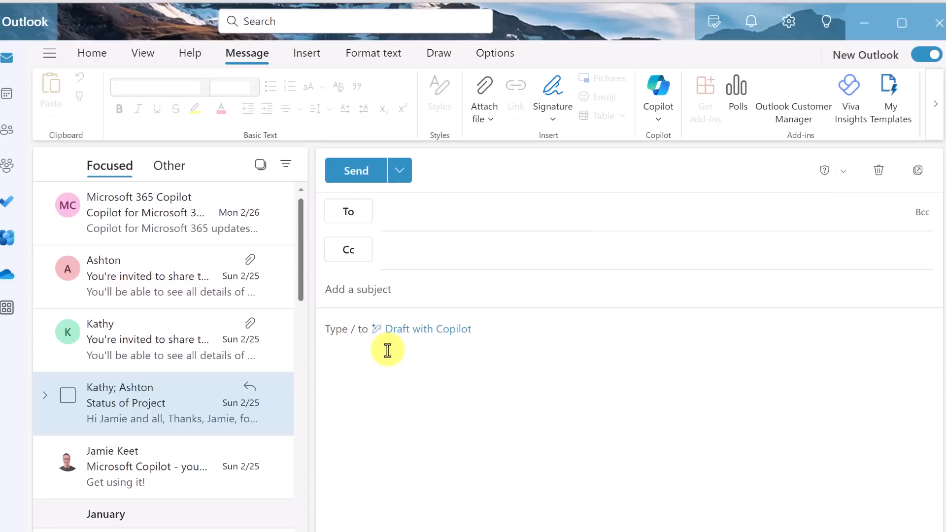
pyautogui.click(338, 332)
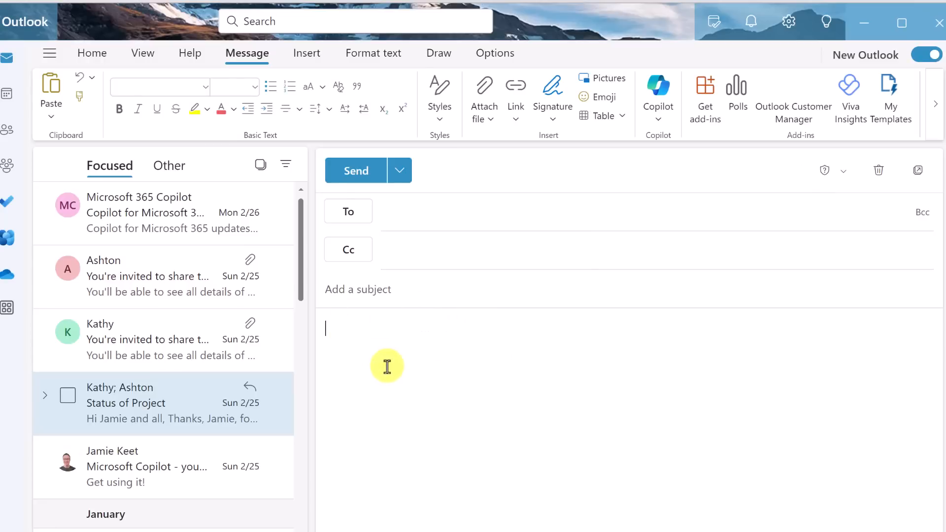
pyautogui.write('/')
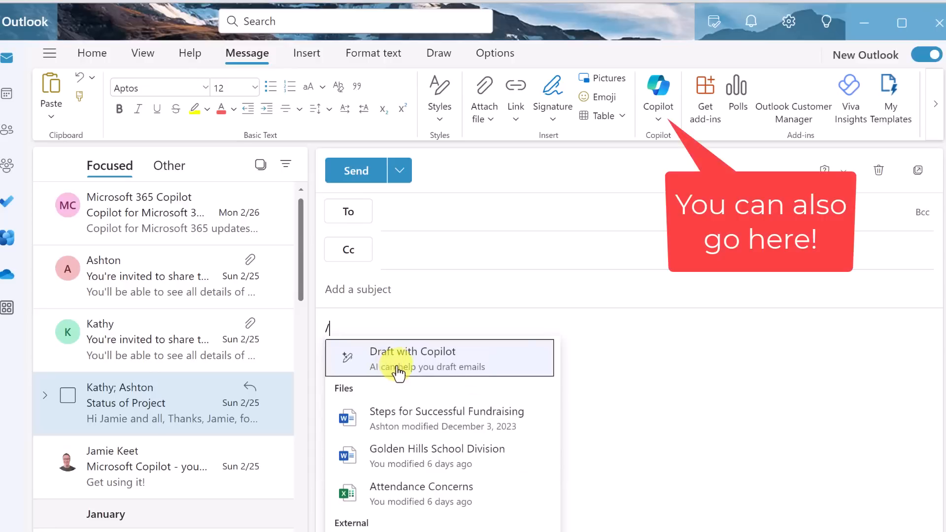
pyautogui.click(407, 370)
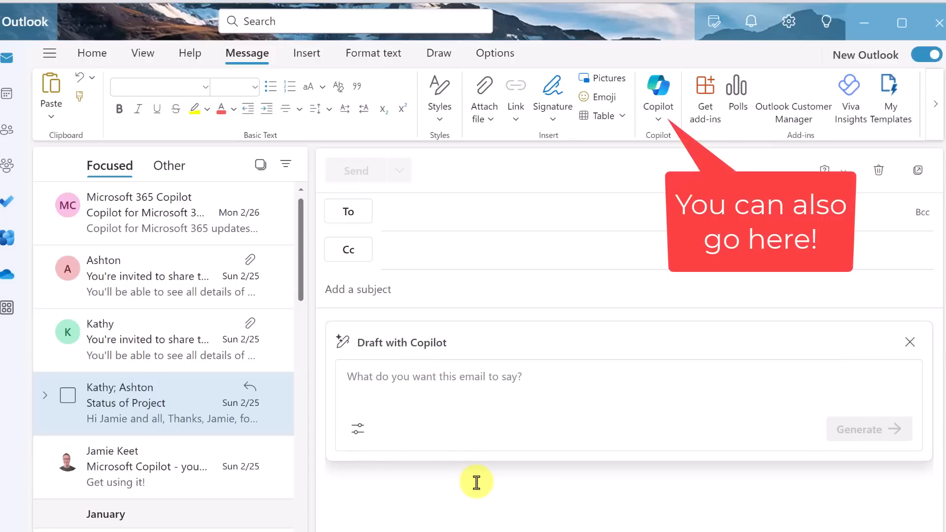
pyautogui.write('Write an email to the project team providing an update on the current status of the project, highlighting the progress made in the past week, any challenges encountered, and the next steps. Please include a request for feedback on the proposed timeline for the next phase and remind everyone of the upcoming project meeting on Thursday at 10 AM')
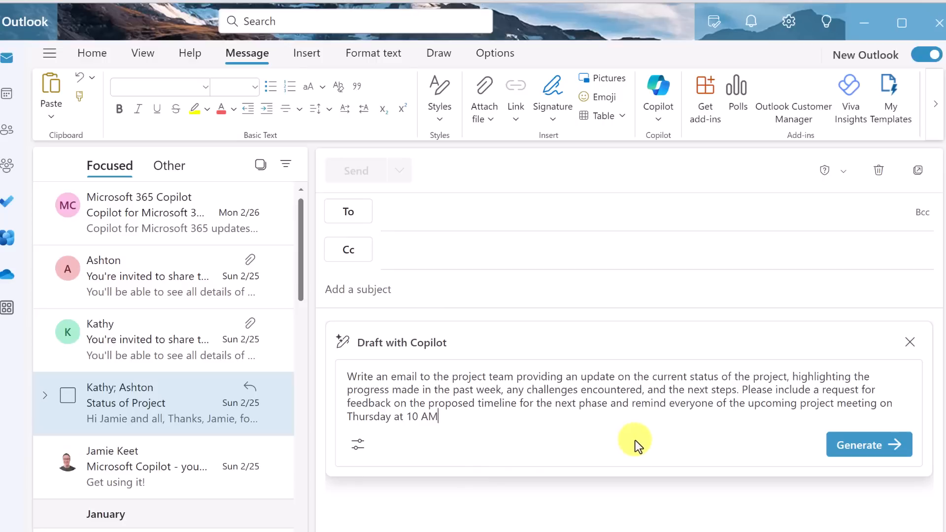
# Generate the project update with a direct tone and medium length, review the text and keep it as the email draft.
pyautogui.click(356, 446)
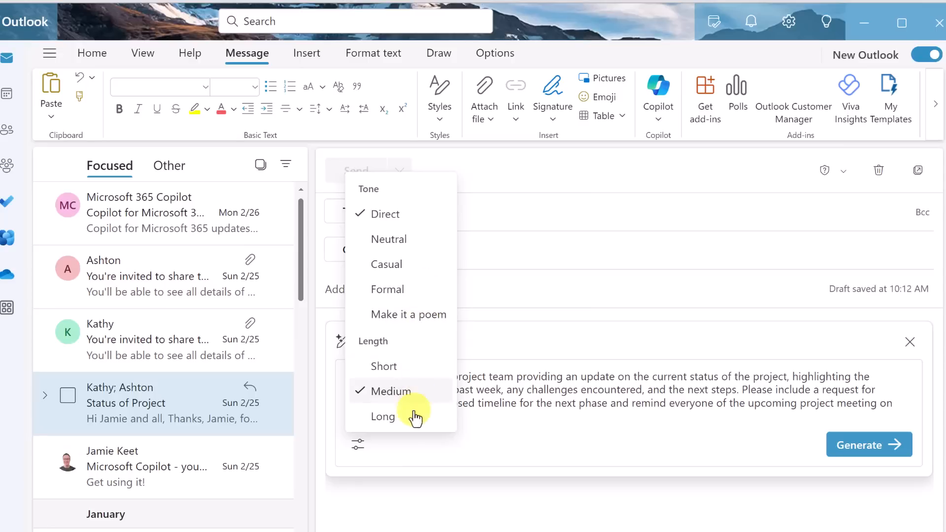
pyautogui.click(855, 462)
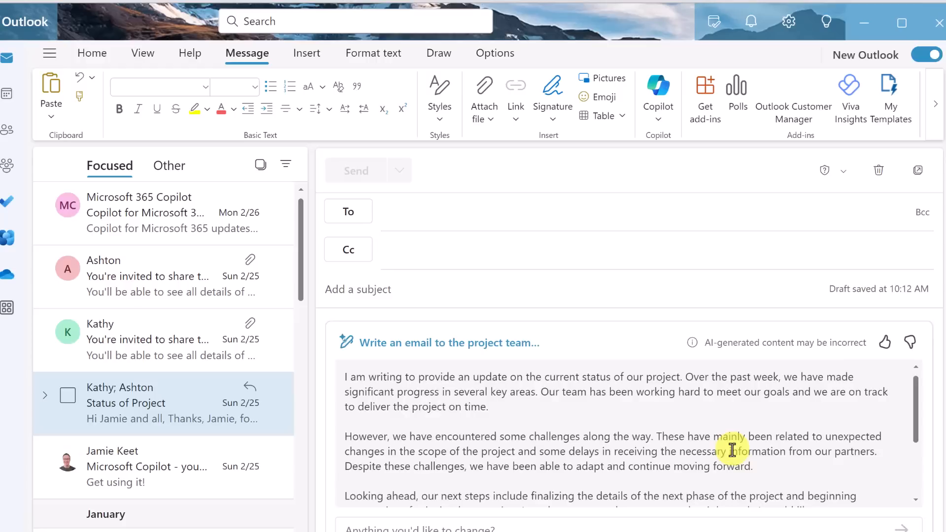
pyautogui.scroll(-3, 659, 413)
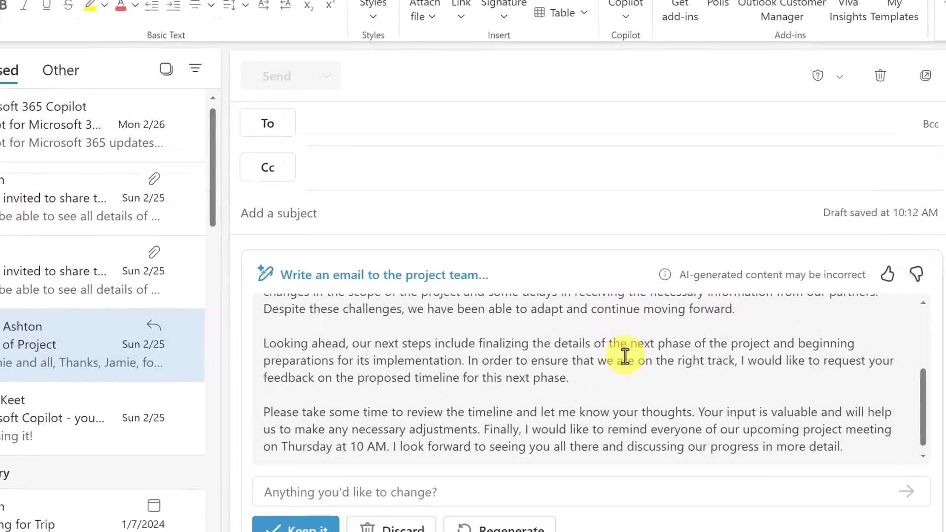
pyautogui.scroll(2, 616, 373)
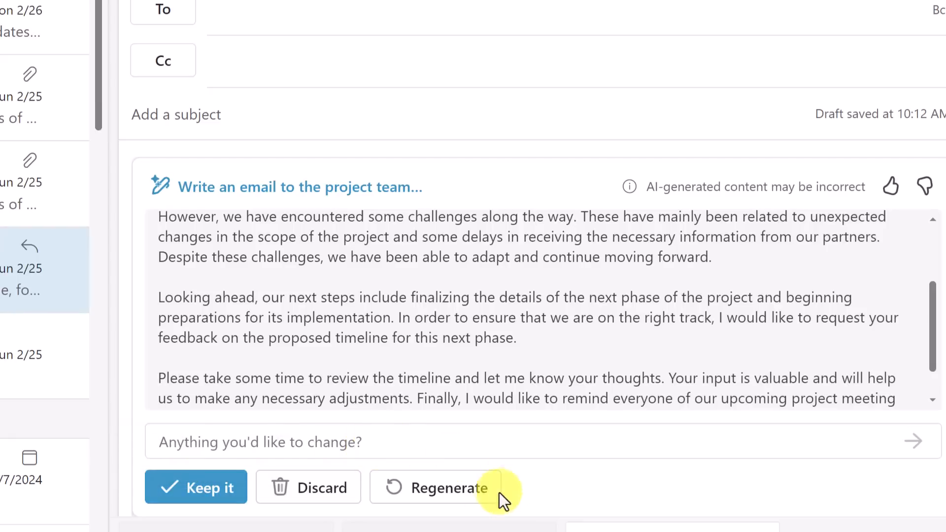
pyautogui.click(215, 504)
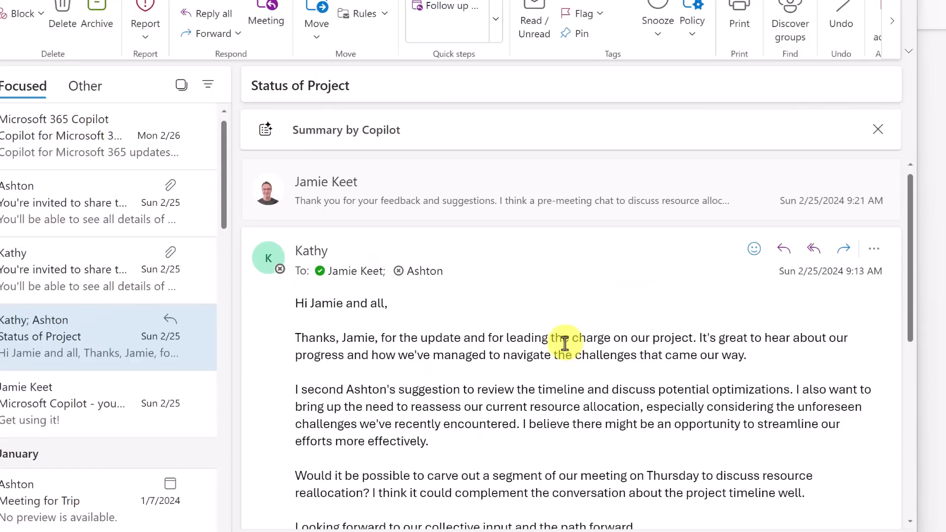
# Summarize the Status of Project thread with Copilot and follow the summary's second citation to its source message.
pyautogui.scroll(-7, 503, 284)
pyautogui.scroll(7, 525, 345)
pyautogui.click(361, 143)
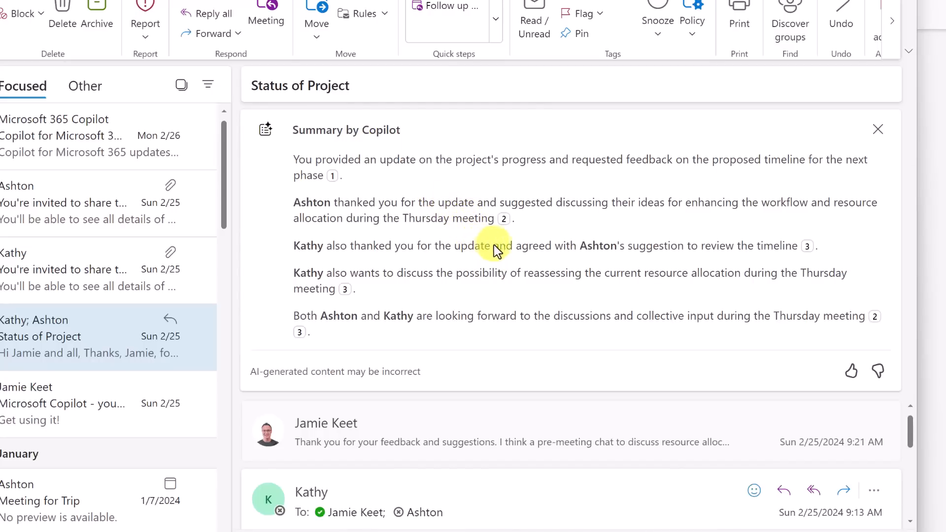
pyautogui.click(505, 220)
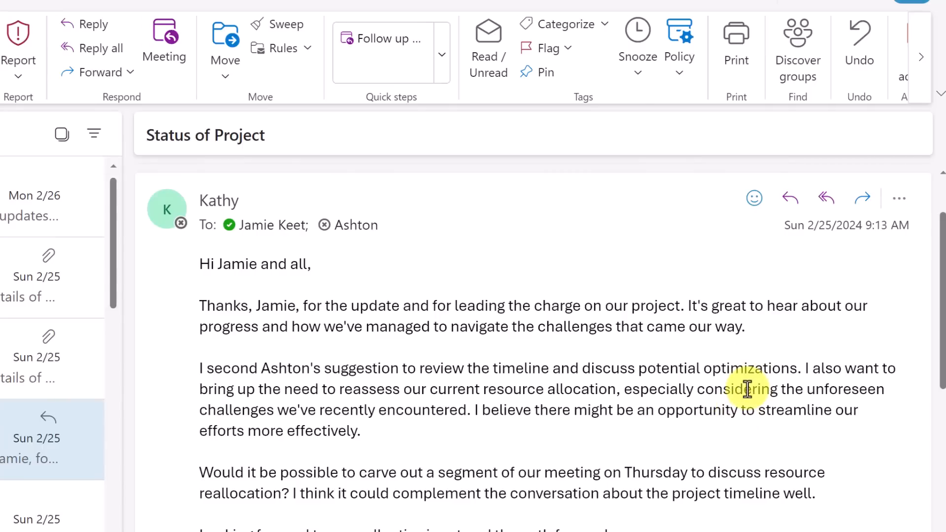
# Start a reply to the latest message in the Status of Project thread and choose a custom Copilot draft.
pyautogui.click(788, 193)
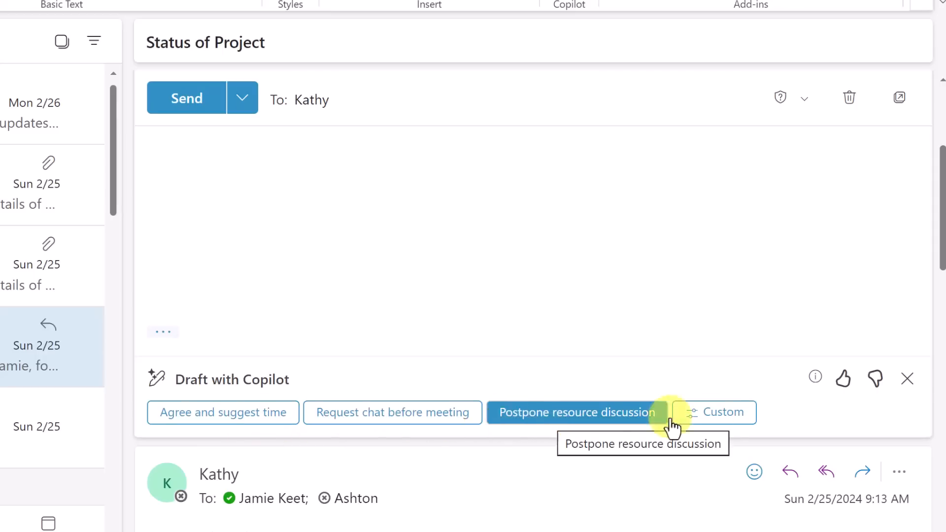
pyautogui.click(727, 416)
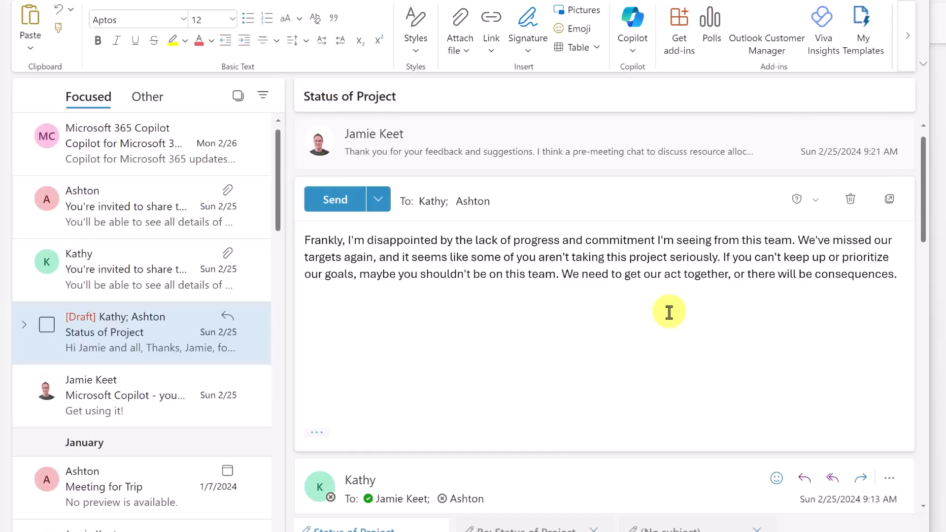
# Run Coaching by Copilot on the harshly worded reply draft and read its tone, reader sentiment and clarity suggestions.
pyautogui.click(636, 55)
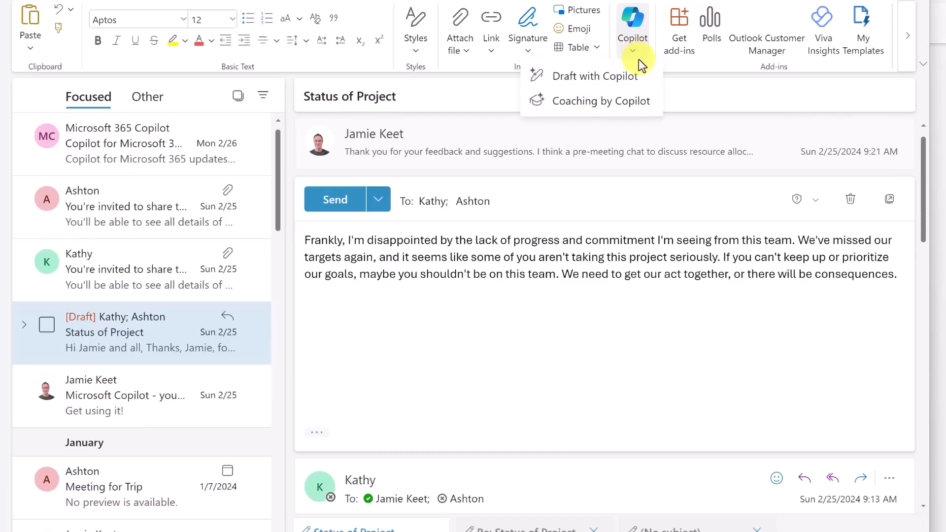
pyautogui.click(618, 102)
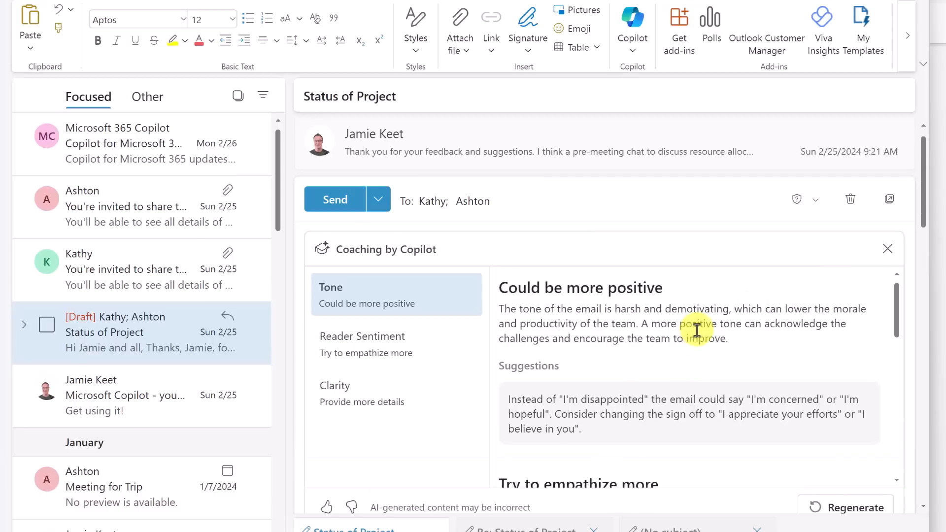
pyautogui.scroll(-2, 697, 331)
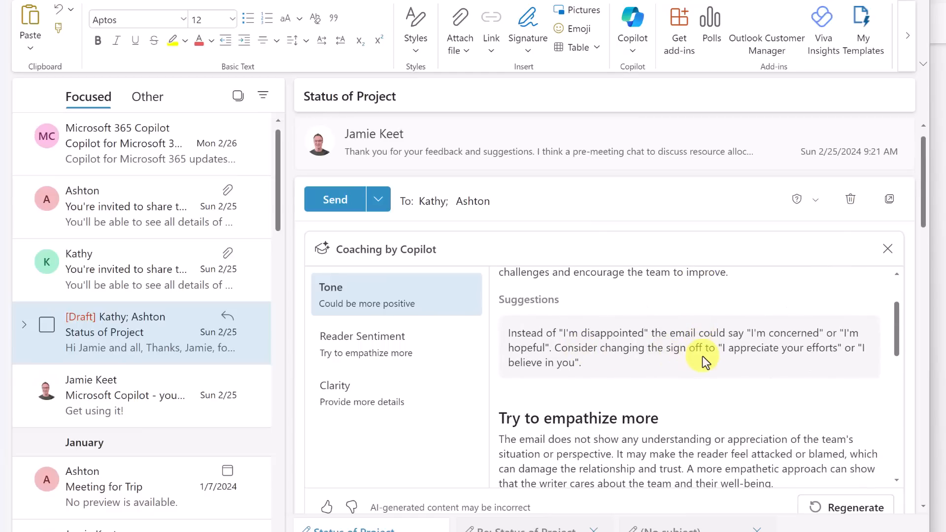
pyautogui.scroll(-2, 723, 374)
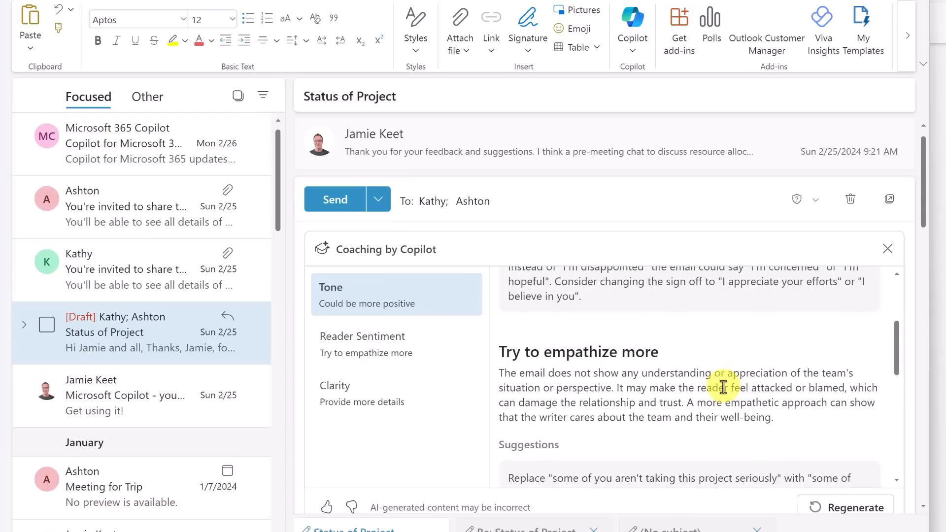
pyautogui.scroll(-3, 702, 375)
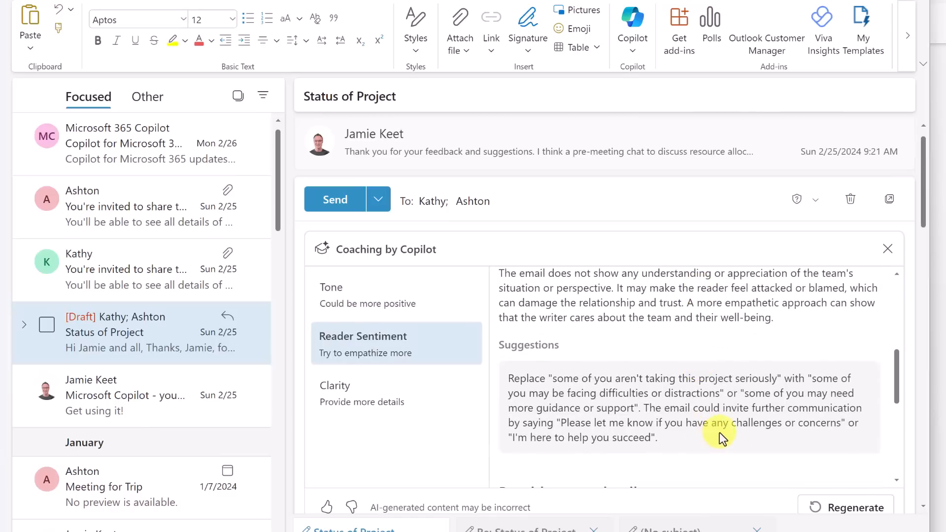
pyautogui.scroll(-3, 720, 433)
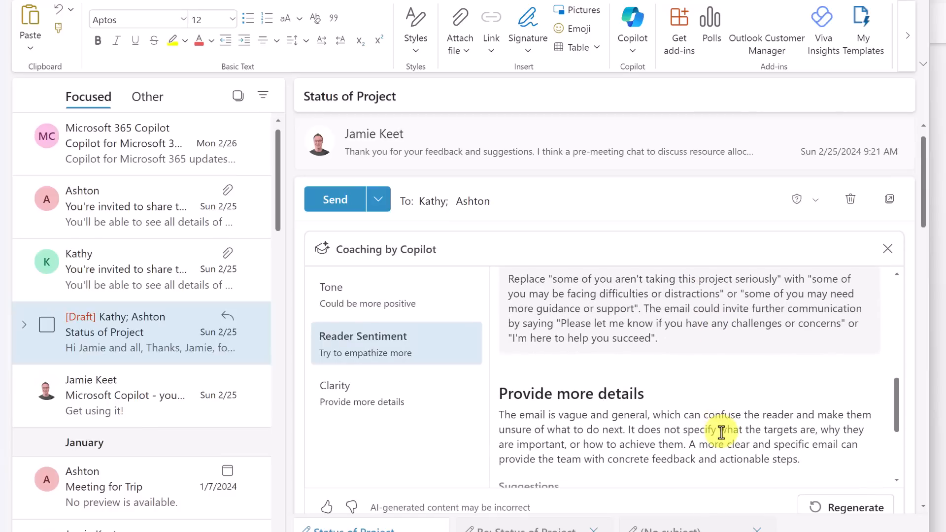
pyautogui.scroll(-2, 721, 432)
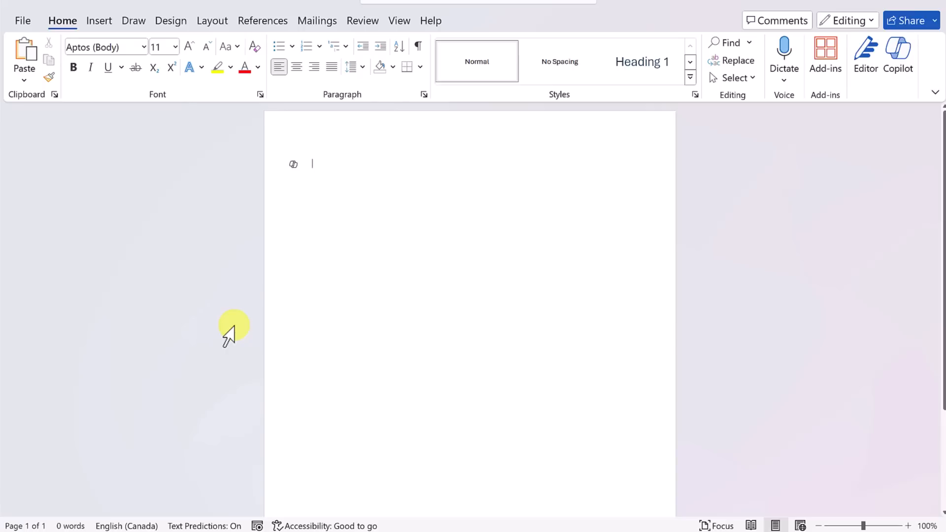
# In the blank Word document, generate a Copilot draft from the prompt "Write me an essay on the NFL football".
pyautogui.click(293, 168)
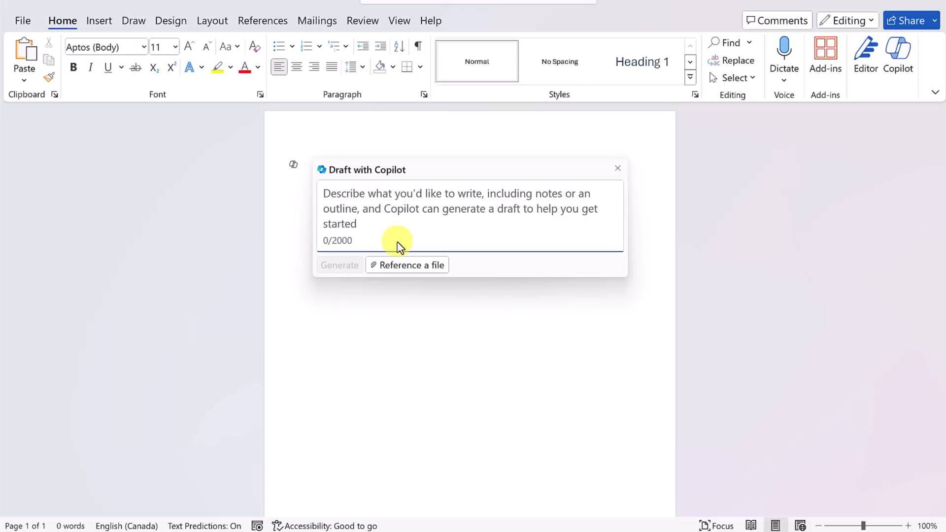
pyautogui.write('Write me an essay on the NFL football')
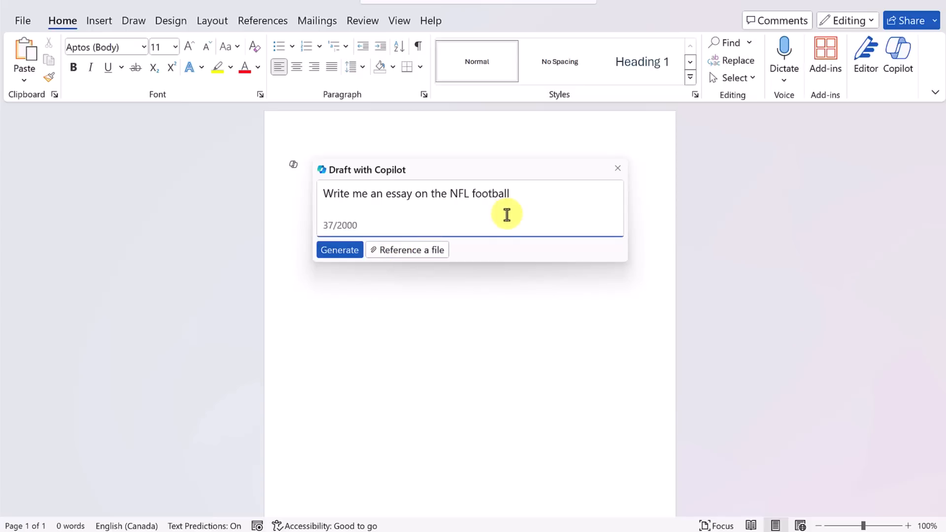
pyautogui.click(337, 251)
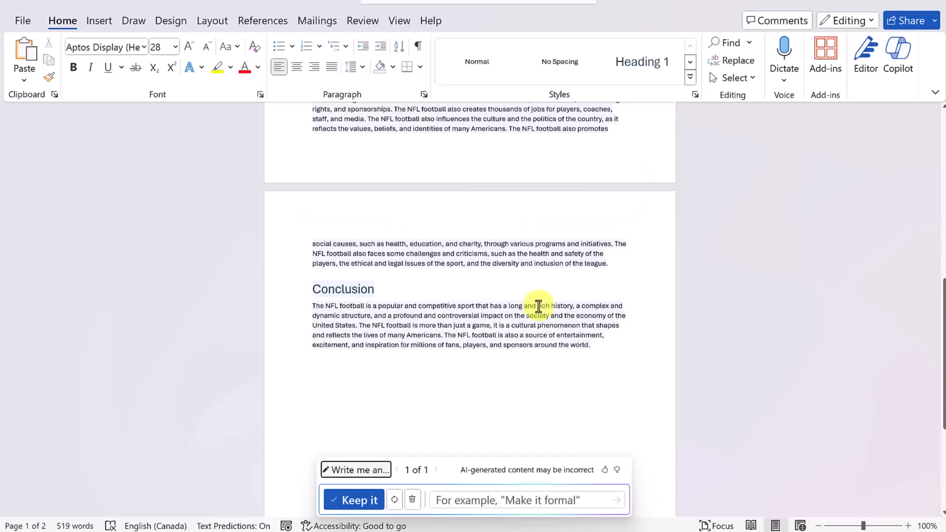
# Review the essay, regenerate it with the instruction "Cite and add references", and keep the new version.
pyautogui.scroll(2, 537, 301)
pyautogui.scroll(6, 537, 301)
pyautogui.scroll(-2, 484, 302)
pyautogui.scroll(-5, 469, 334)
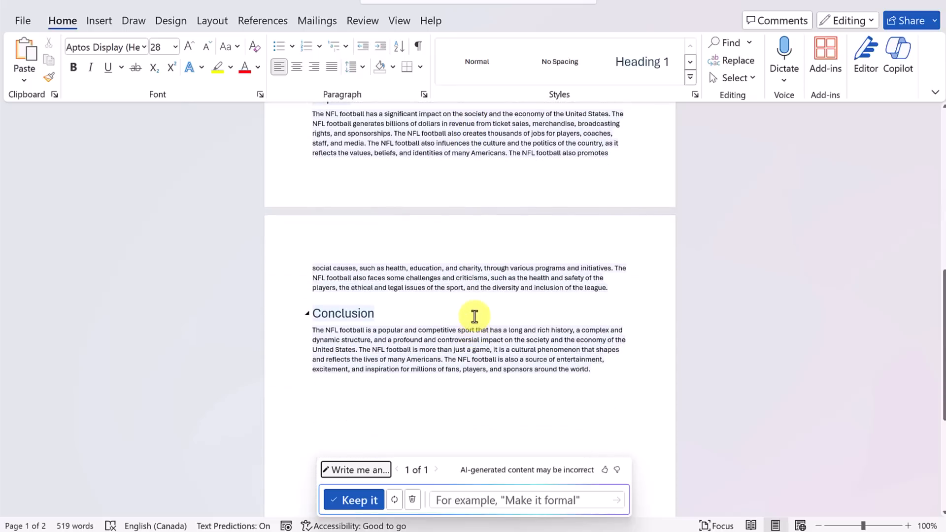
pyautogui.scroll(-1, 471, 348)
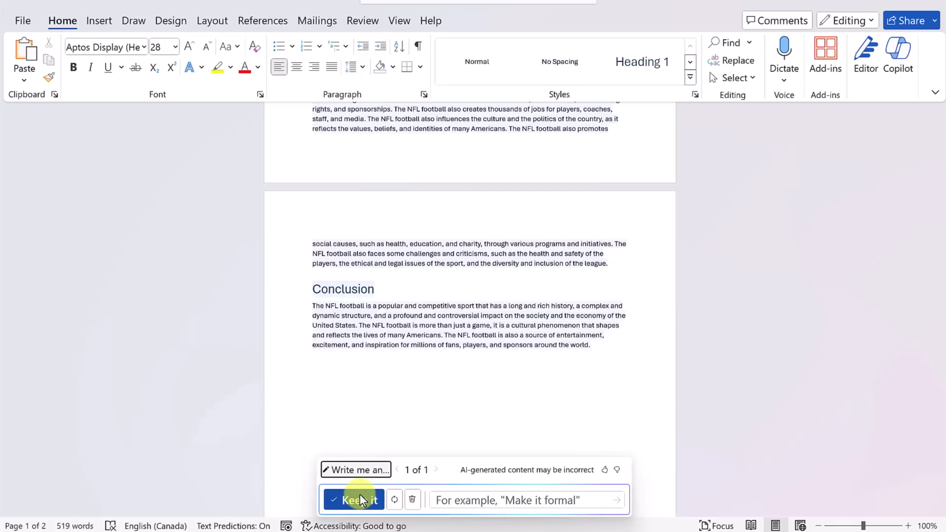
pyautogui.click(466, 501)
pyautogui.write('Cite and add references')
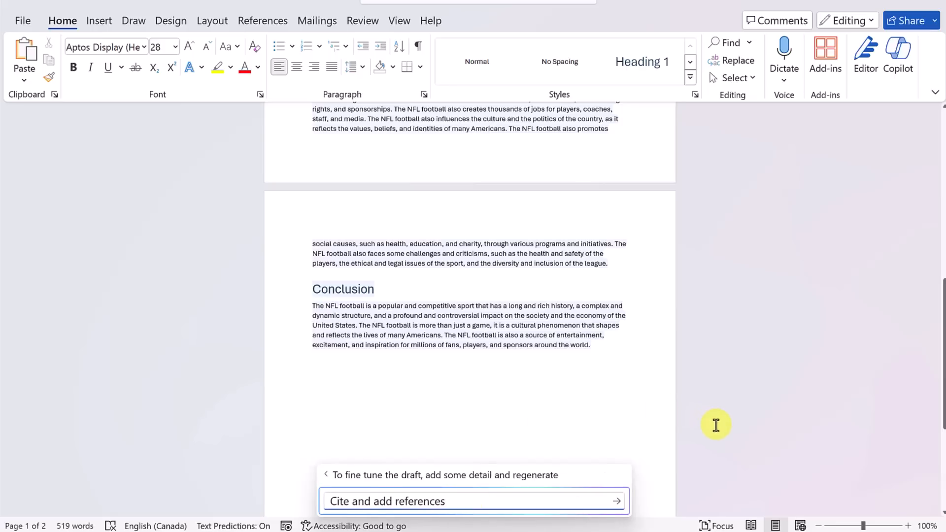
pyautogui.hotkey('shift', 'Return')
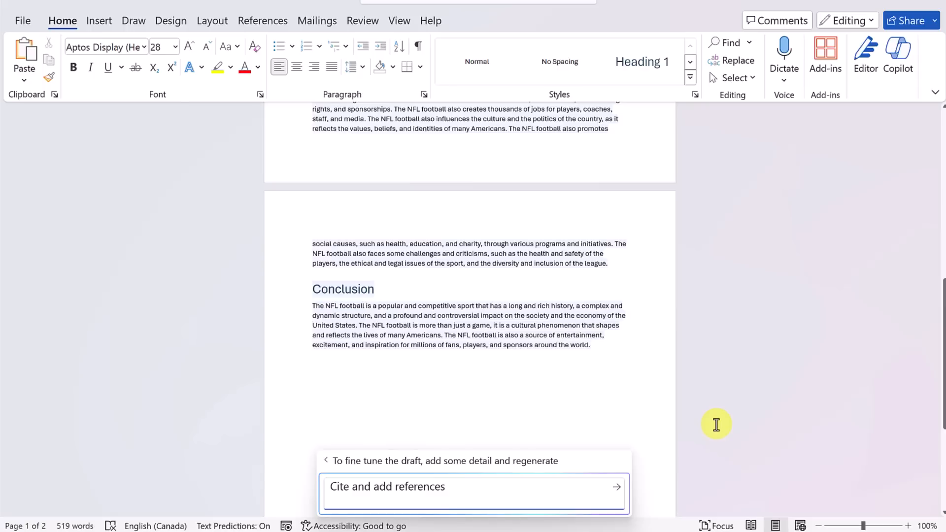
pyautogui.click(618, 487)
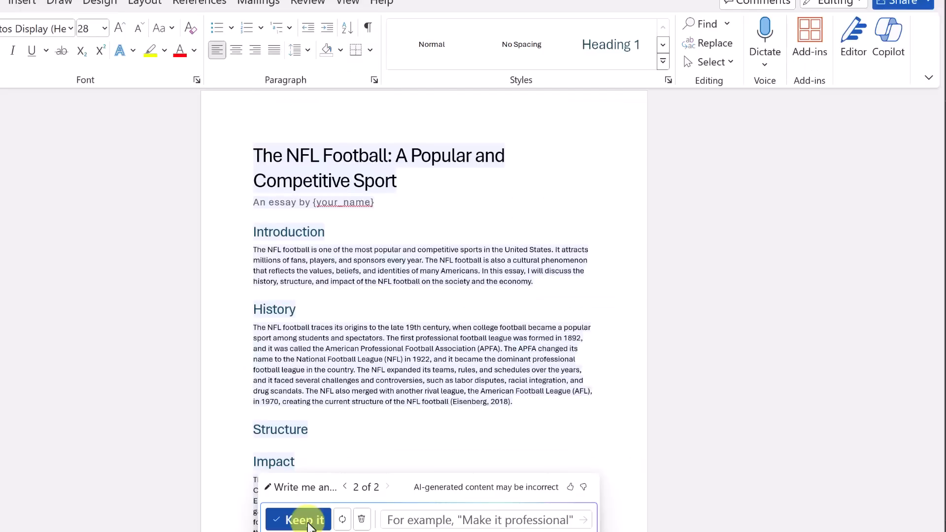
pyautogui.click(304, 520)
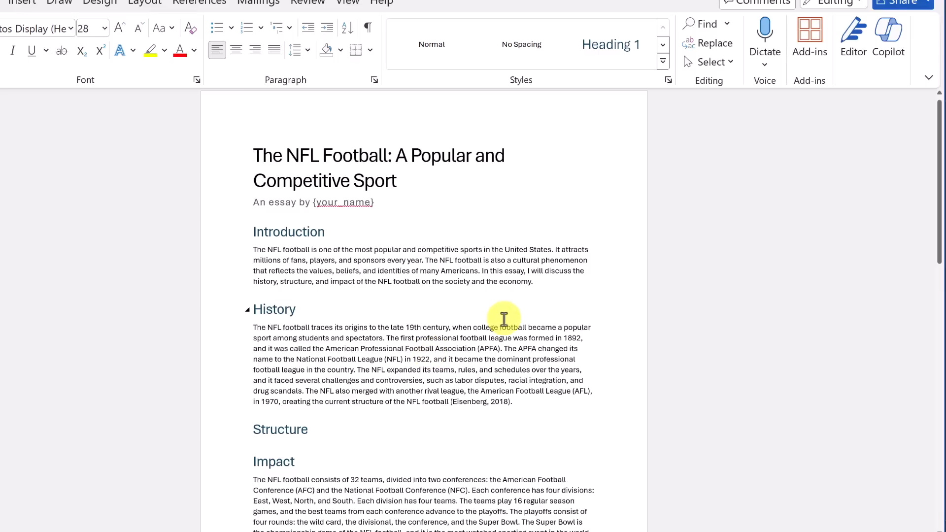
# Ask Copilot "What are the key points in this doc?" about the NFL essay and read through its summary.
pyautogui.click(888, 42)
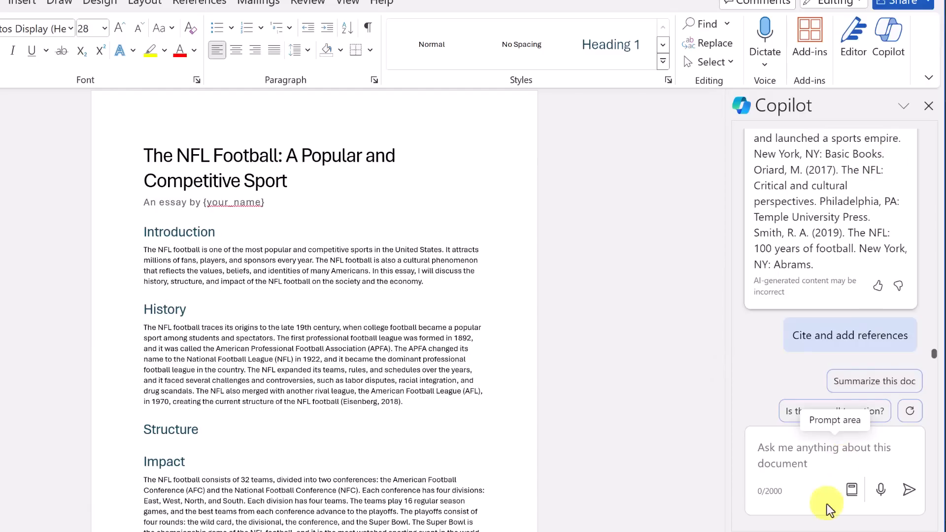
pyautogui.click(769, 446)
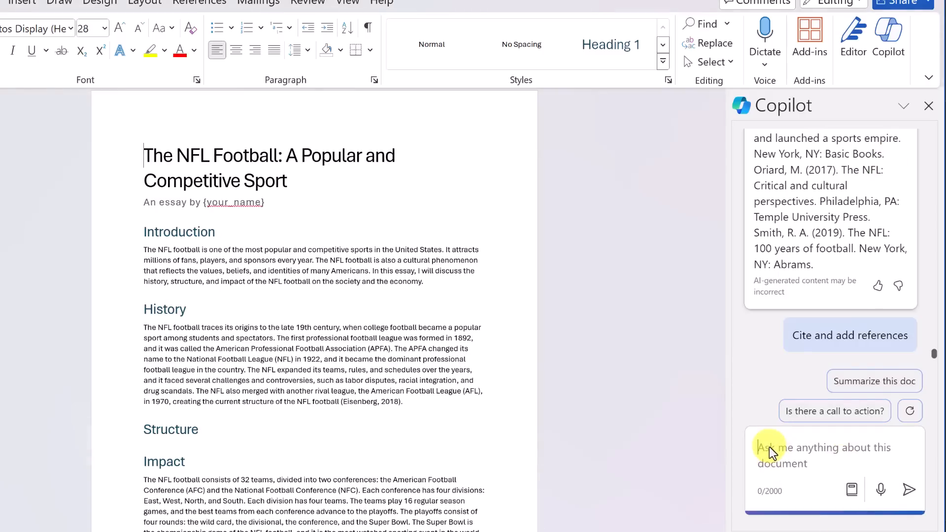
pyautogui.write('What are the key points in this doc?')
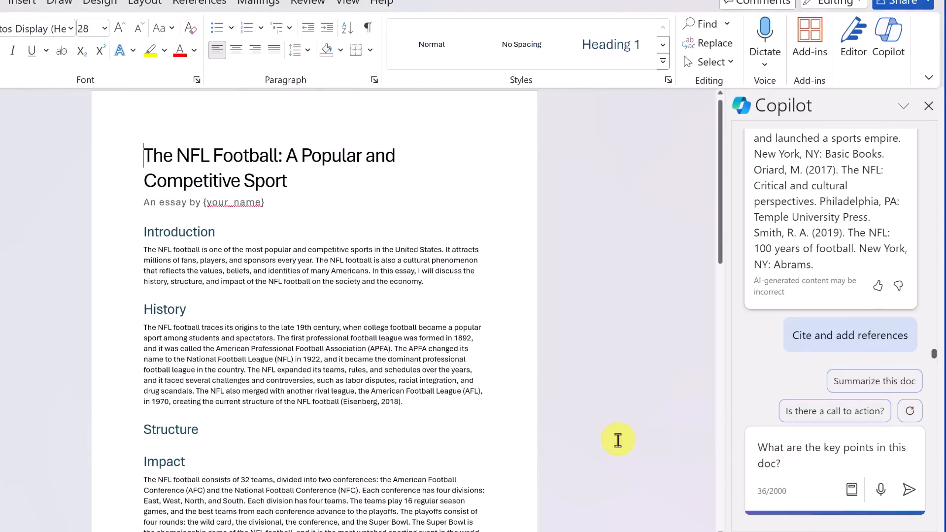
pyautogui.click(909, 490)
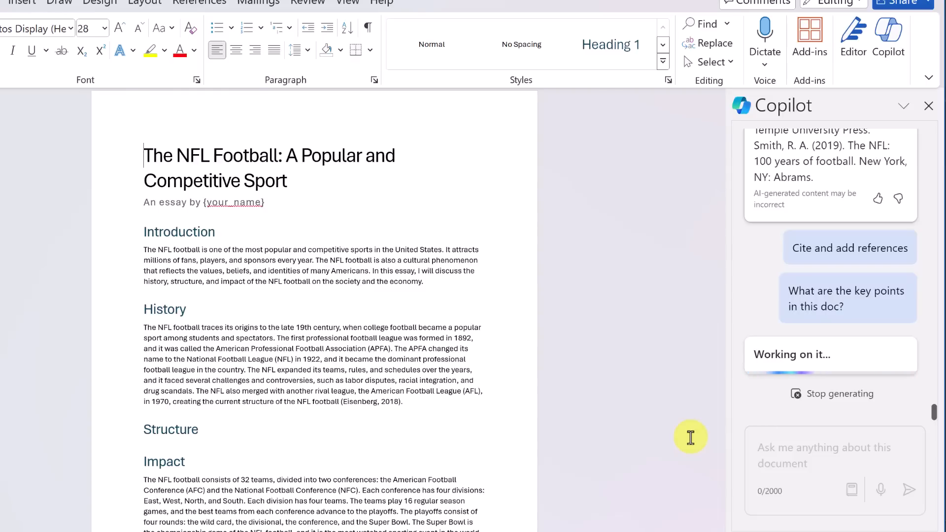
pyautogui.scroll(5, 929, 254)
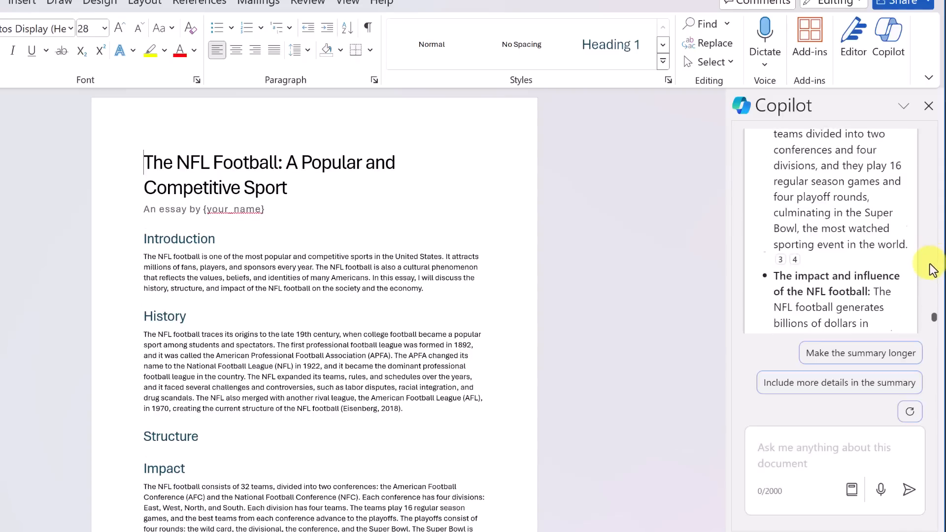
pyautogui.scroll(5, 926, 252)
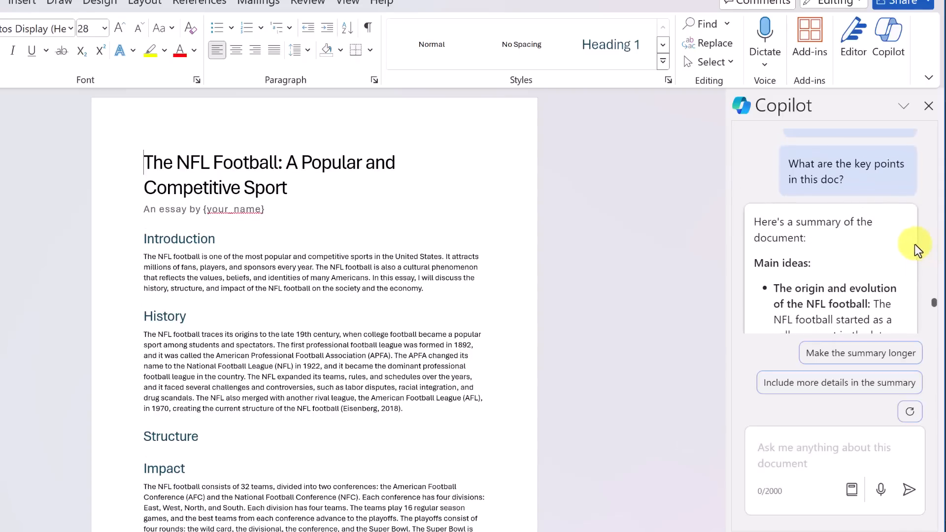
pyautogui.scroll(-1, 914, 245)
pyautogui.scroll(-8, 911, 244)
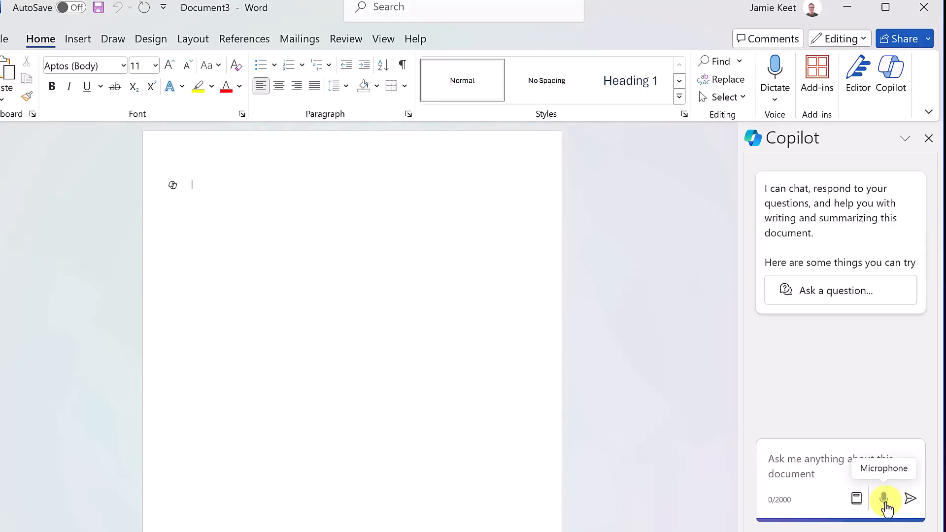
# Dictate a Copilot request for a classic Black Forest cake recipe, and paste a copy of its answer into the blank document.
pyautogui.click(884, 500)
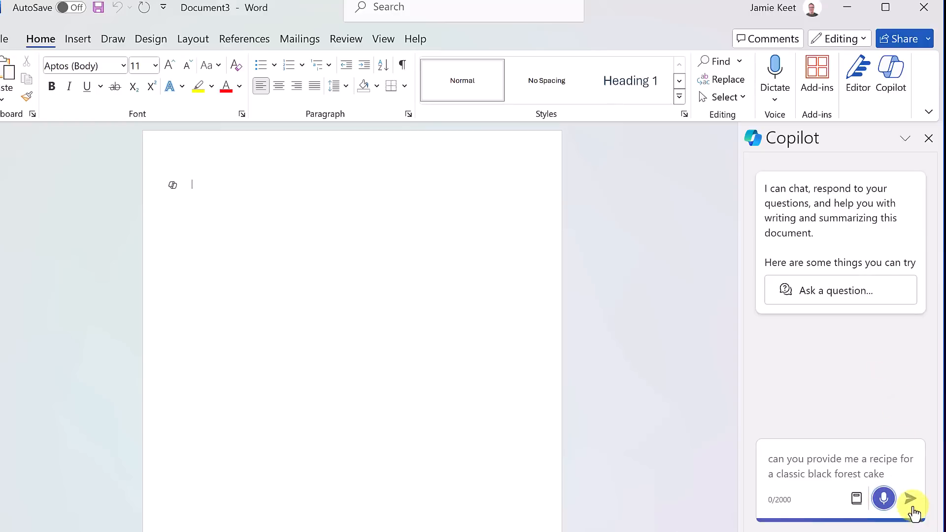
pyautogui.click(910, 500)
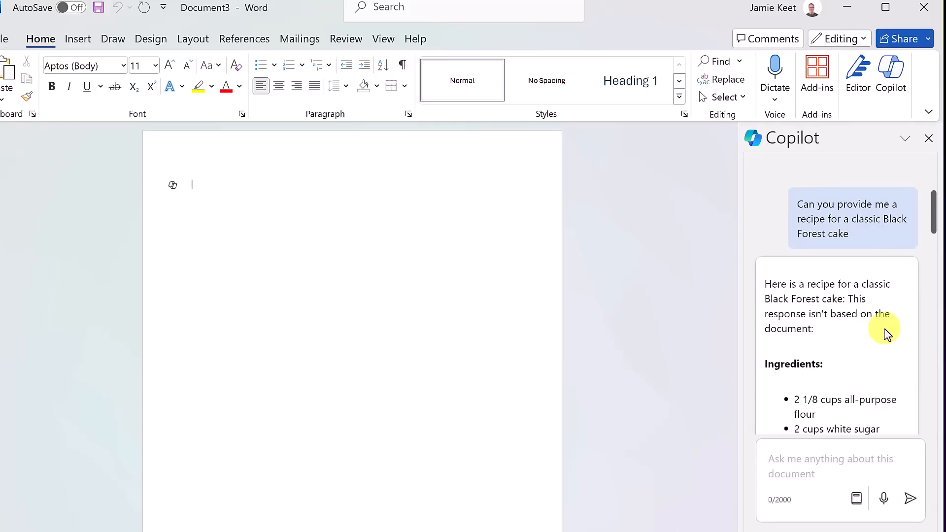
pyautogui.scroll(-10, 884, 333)
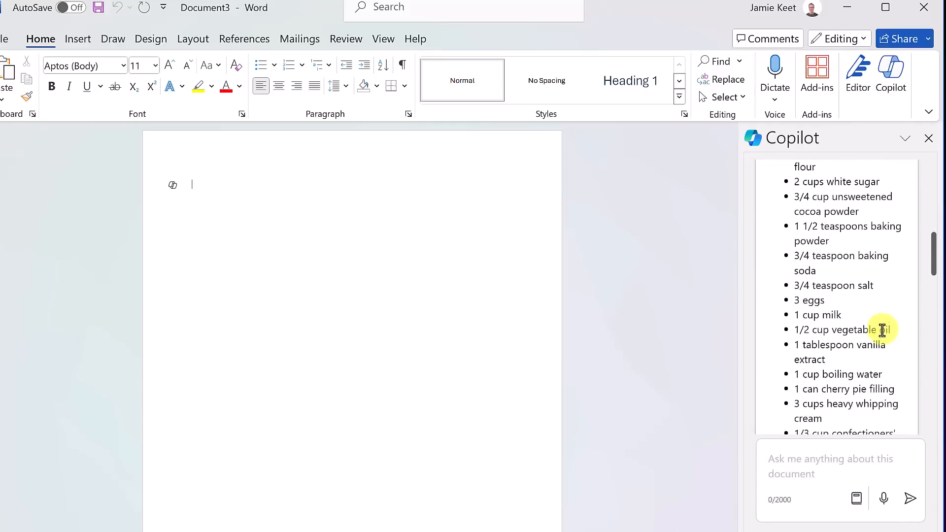
pyautogui.scroll(-3, 862, 349)
pyautogui.scroll(-8, 859, 348)
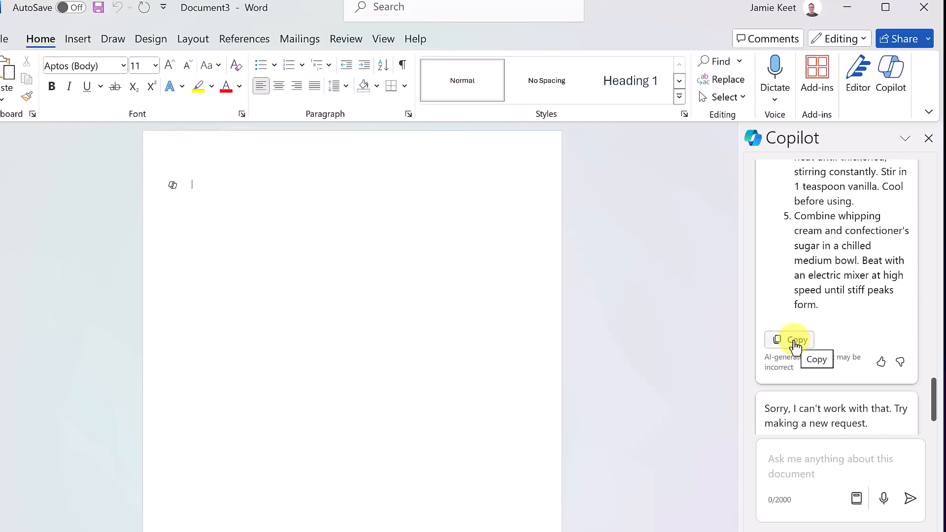
pyautogui.click(794, 341)
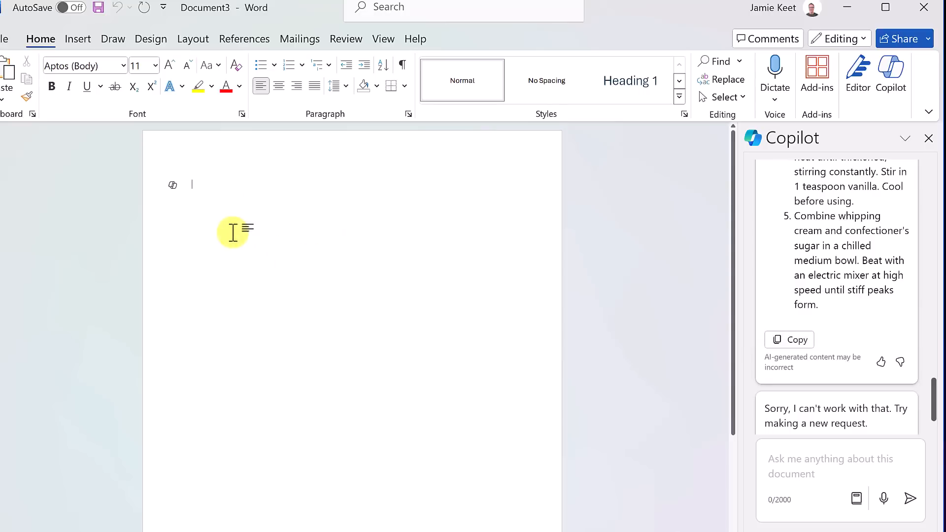
pyautogui.hotkey('ctrl', 'v')
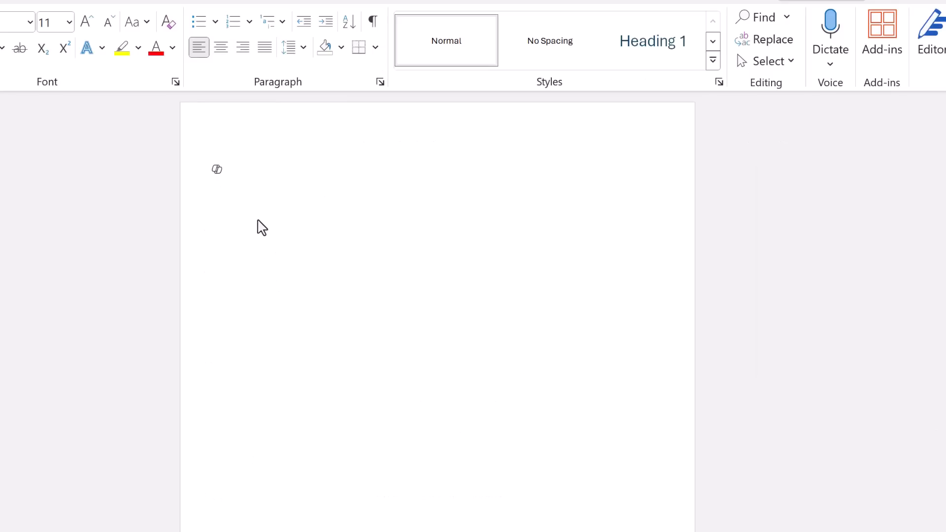
# Generate a Copilot draft that references Steps for Successful Fundraising.docx with the prompt "Write me a speech", and review the speech.
pyautogui.click(217, 170)
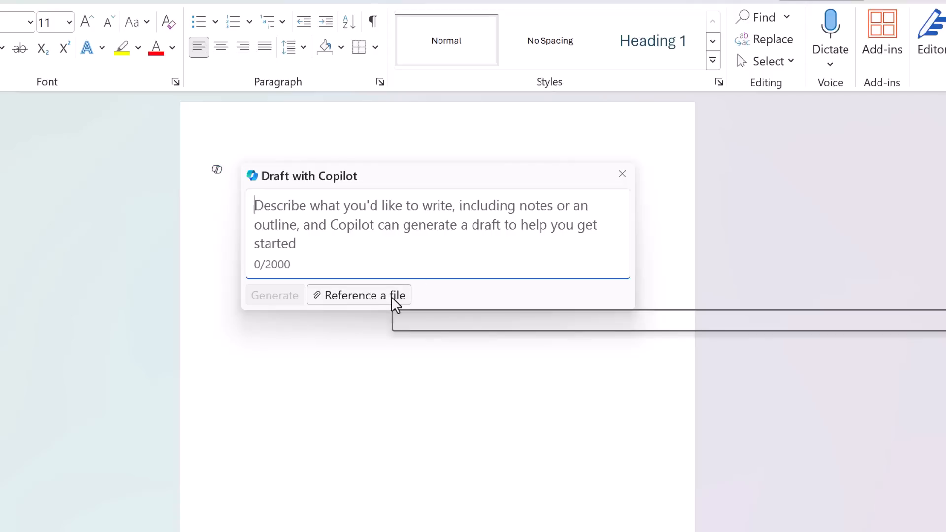
pyautogui.click(375, 300)
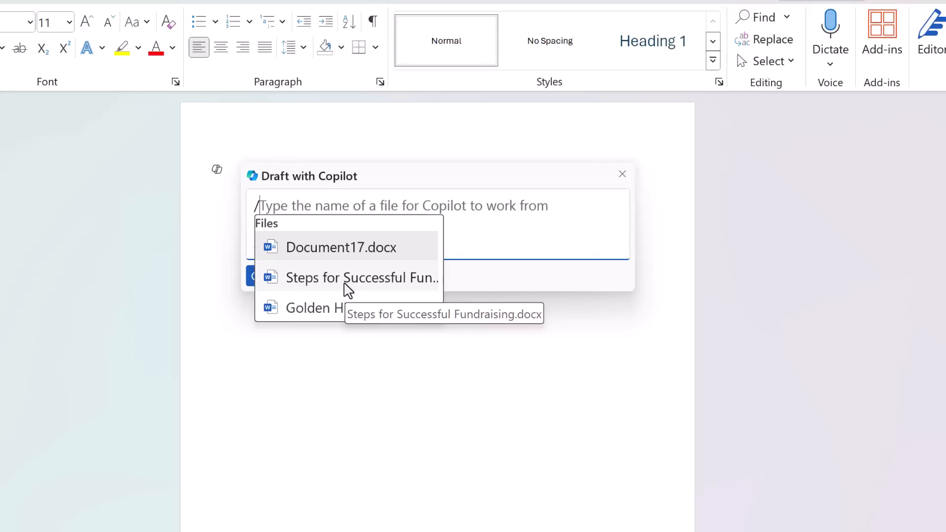
pyautogui.click(348, 290)
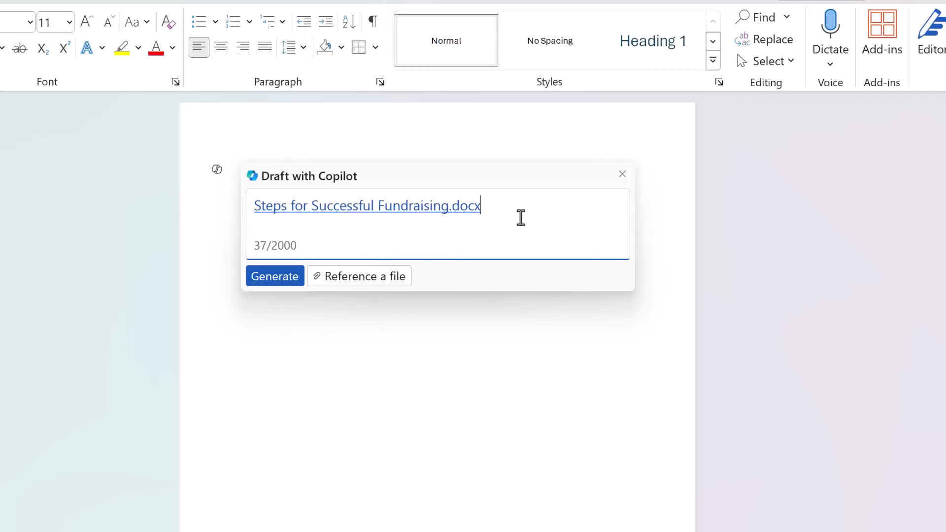
pyautogui.write('Write me a speech')
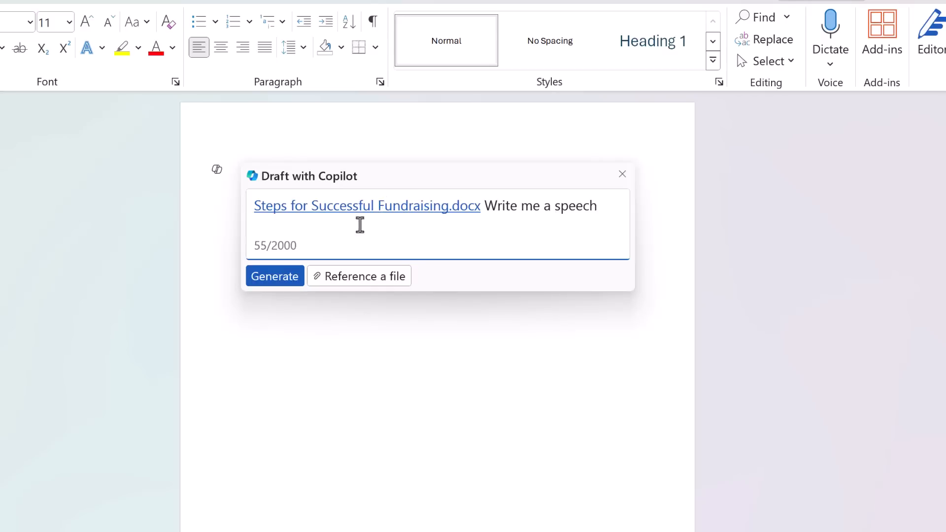
pyautogui.click(275, 277)
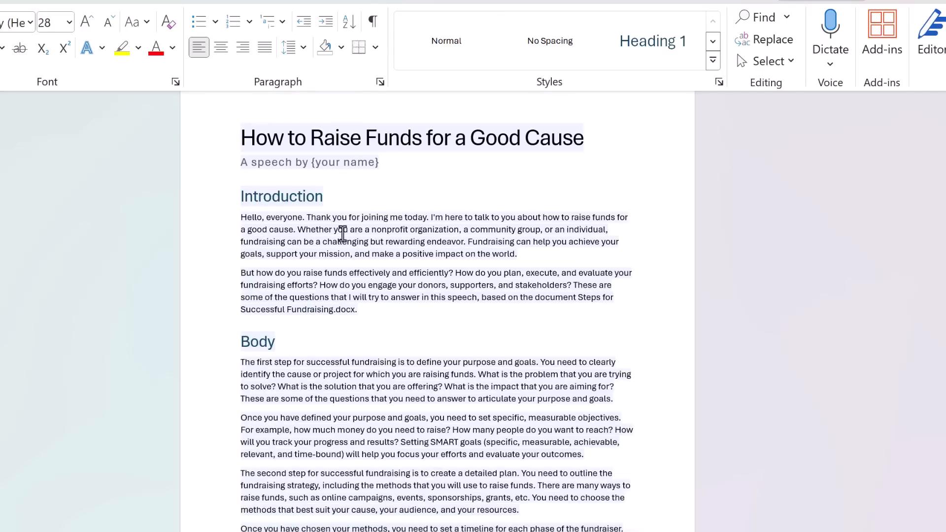
pyautogui.scroll(-3, 453, 324)
pyautogui.scroll(-12, 453, 323)
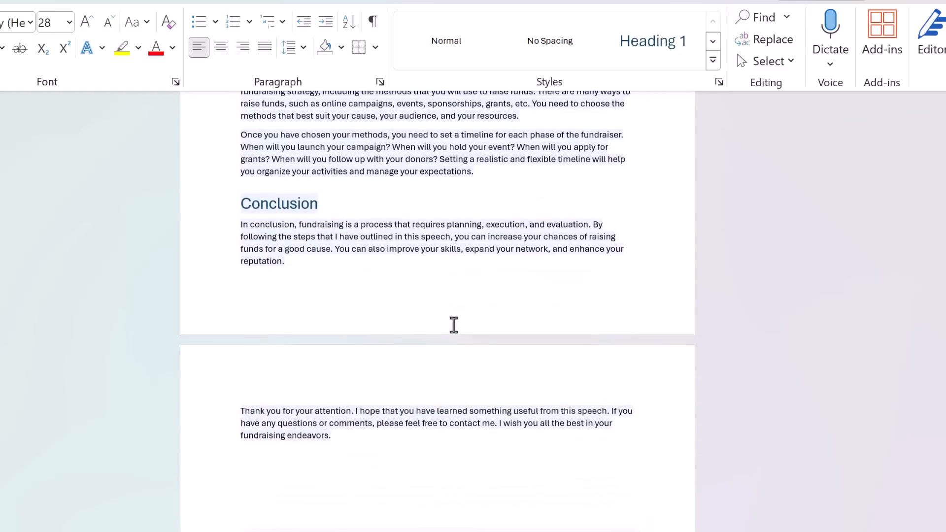
pyautogui.scroll(16, 455, 327)
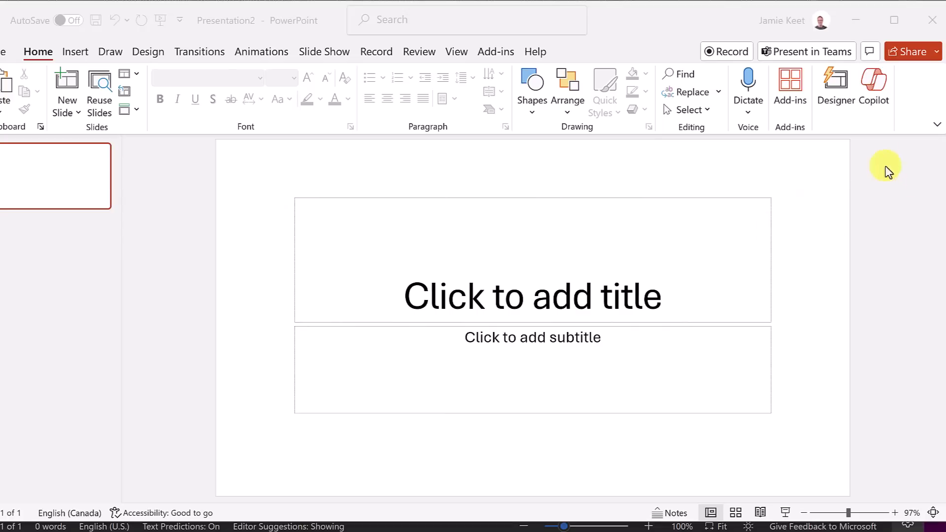
# Switch to the blank PowerPoint presentation and open Copilot.
pyautogui.click(874, 91)
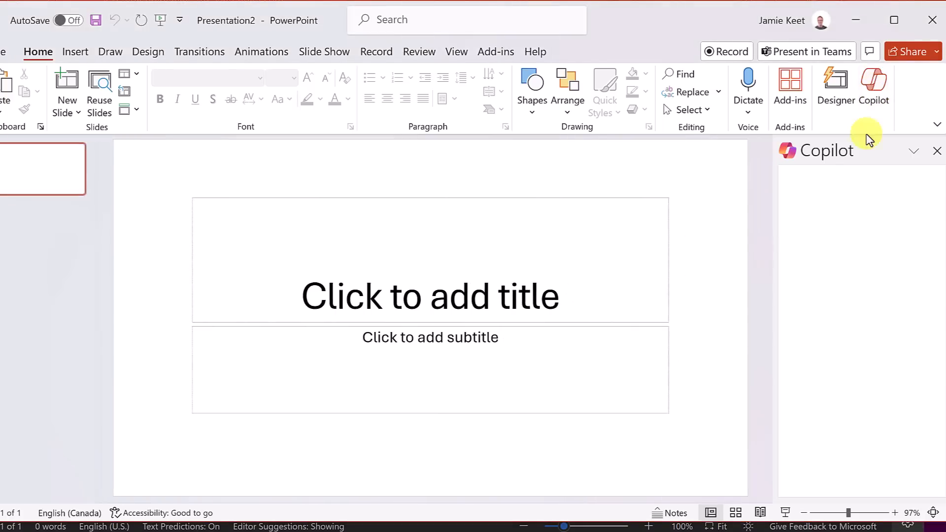
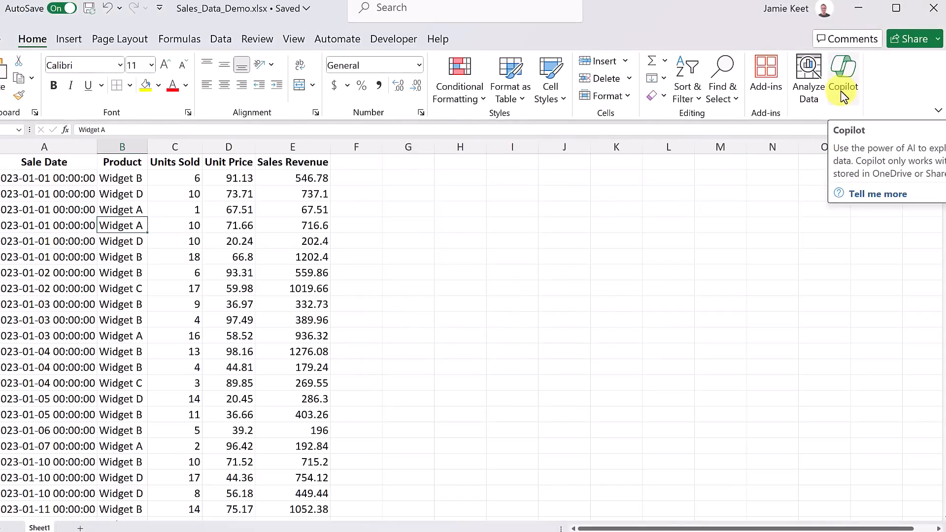
# Switch to Sales_Data_Demo.xlsx in Excel, have Copilot convert A1:E201 to a table, and look over its suggested options.
pyautogui.click(842, 93)
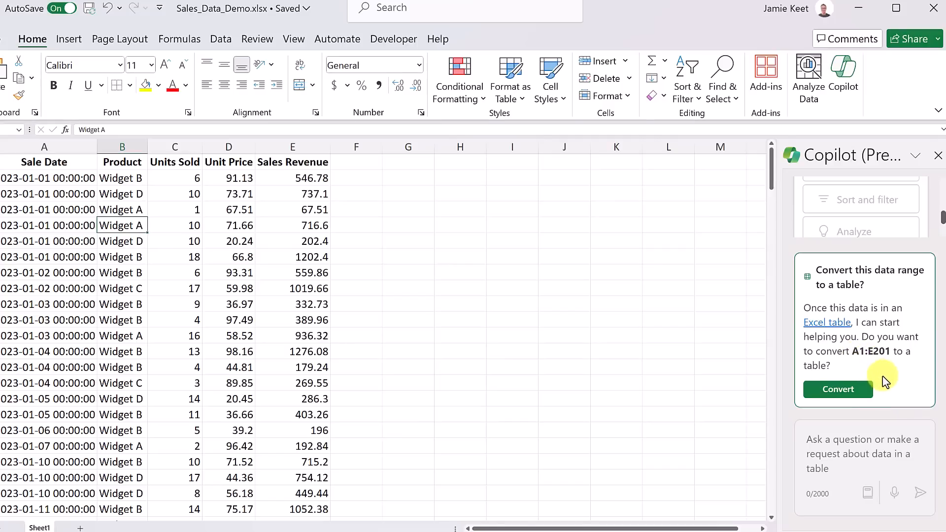
pyautogui.click(849, 394)
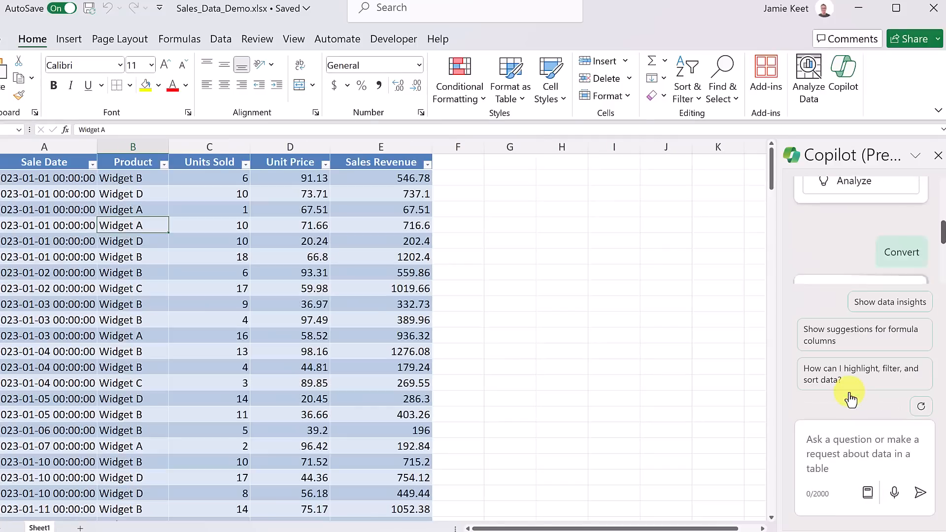
pyautogui.scroll(-5, 187, 279)
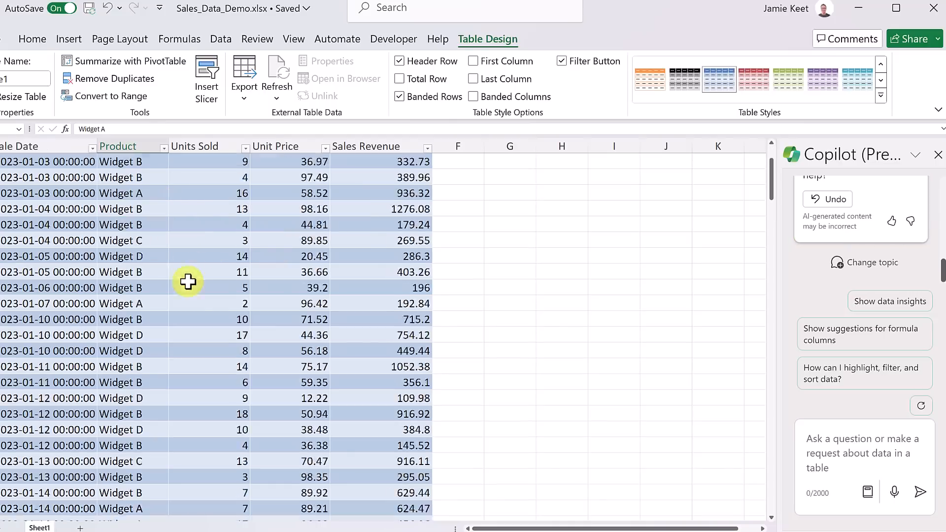
pyautogui.scroll(5, 187, 281)
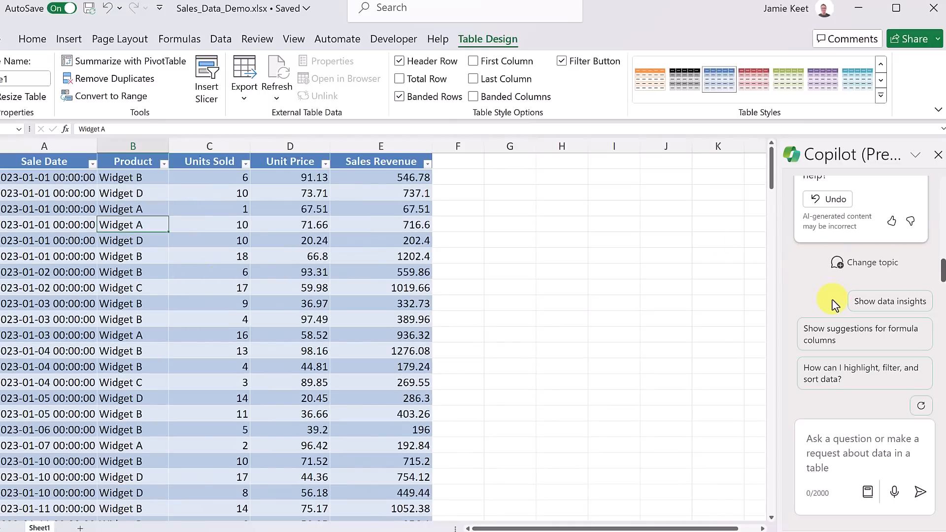
pyautogui.moveTo(941, 278); pyautogui.dragTo(942, 190)
pyautogui.scroll(-2, 892, 205)
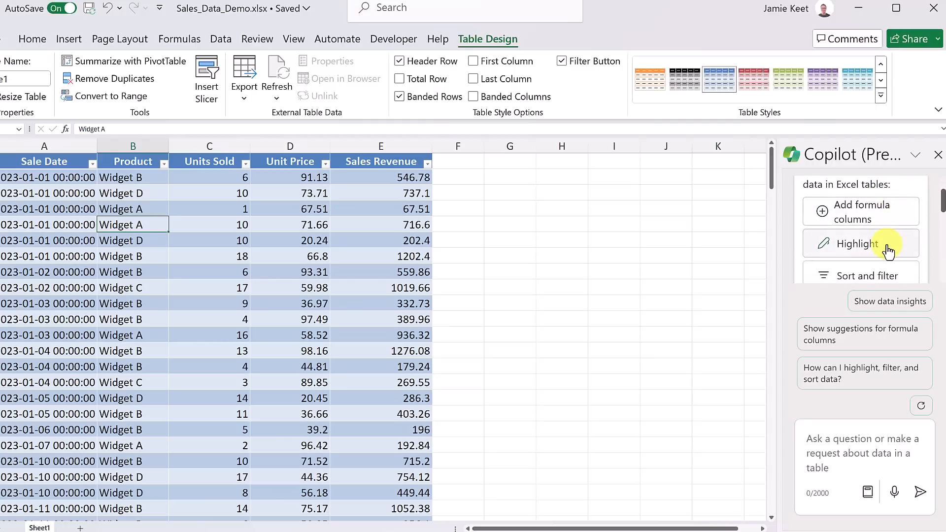
pyautogui.scroll(-2, 890, 250)
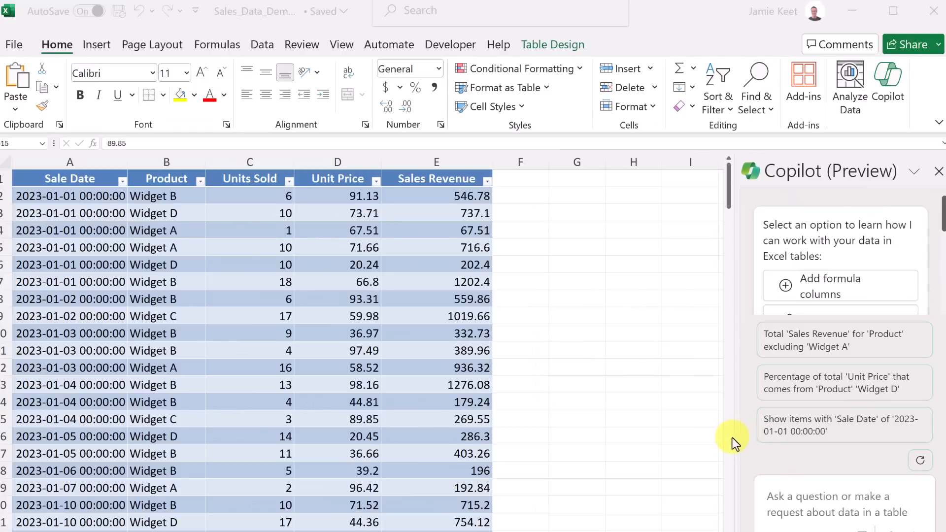
# Widen the Copilot pane and run the request "Format Column D and E in dollars" on the sales table.
pyautogui.click(735, 440)
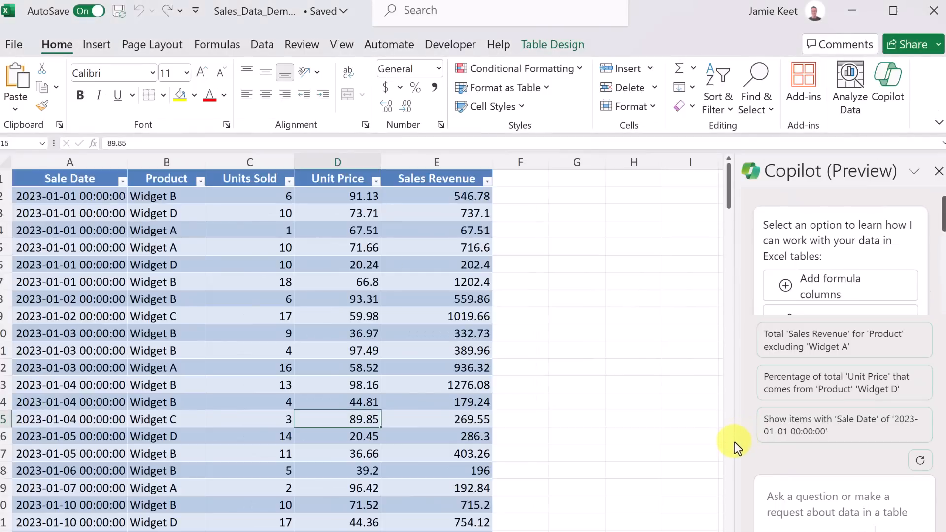
pyautogui.moveTo(734, 441); pyautogui.dragTo(649, 449)
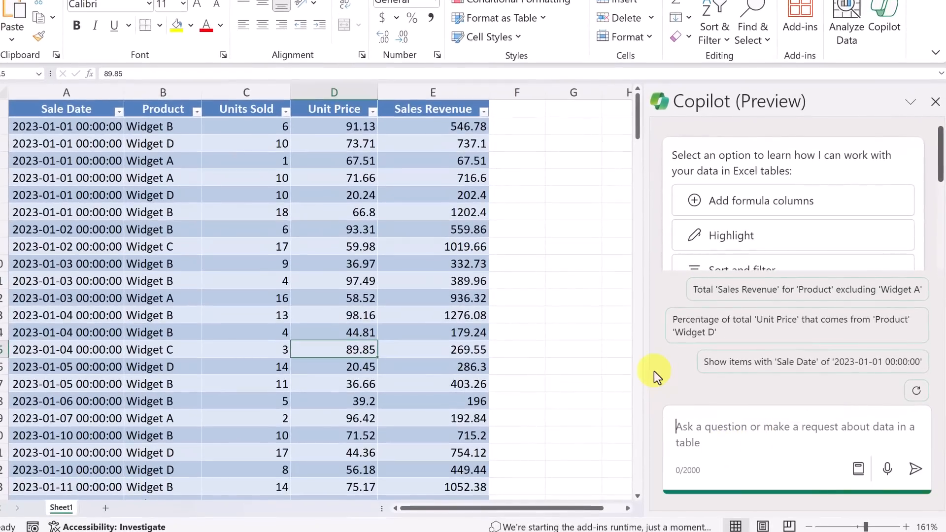
pyautogui.write('Format Column D and E in dollars')
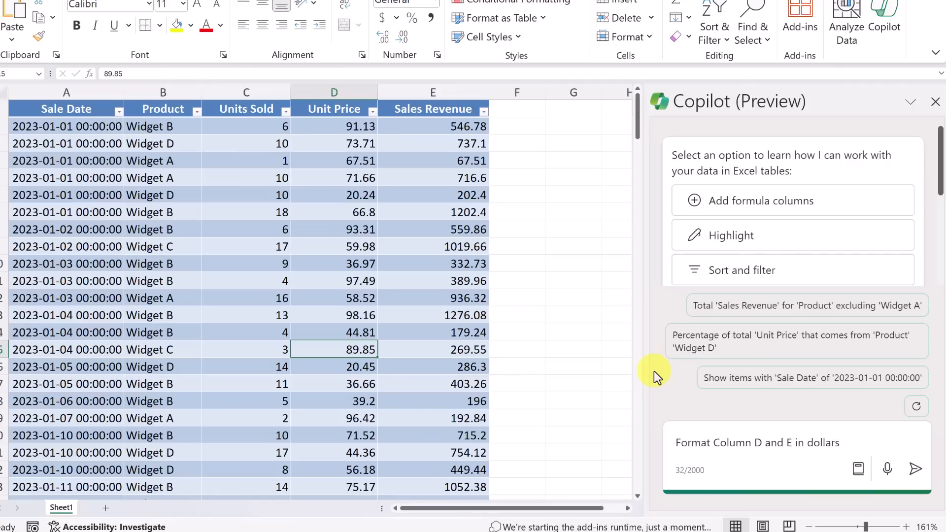
pyautogui.press('Return')
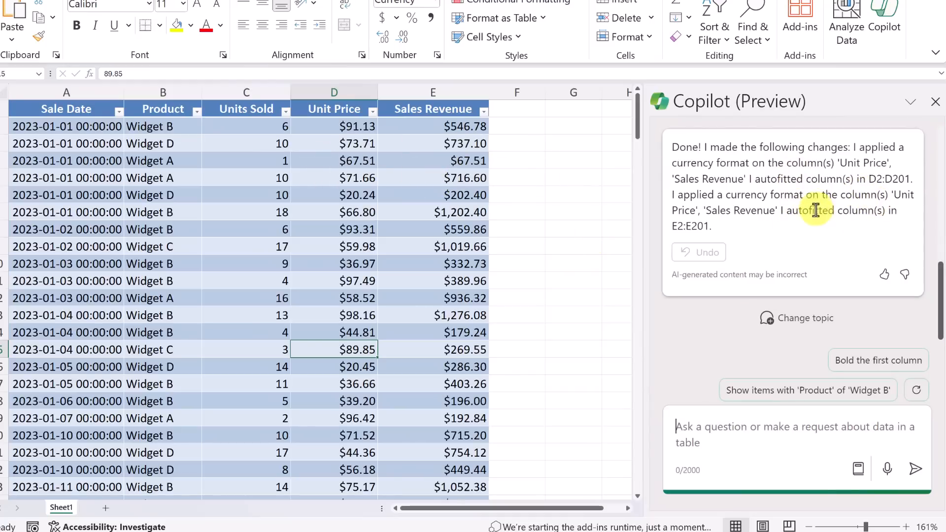
pyautogui.scroll(3, 814, 222)
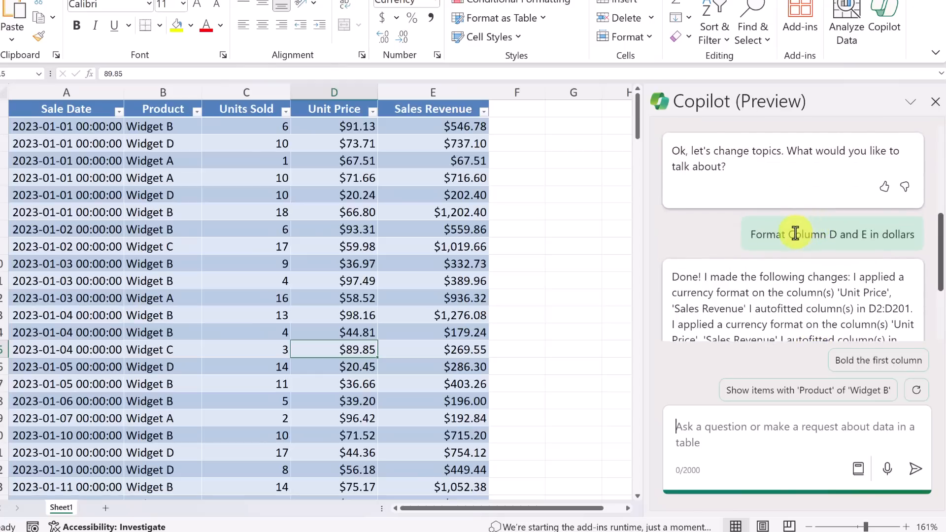
pyautogui.scroll(5, 795, 233)
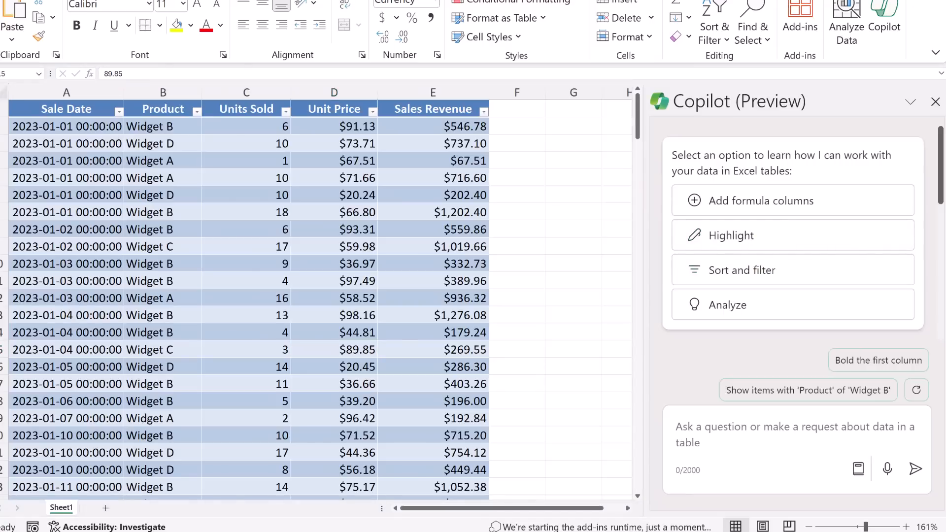
# Ask Copilot "What is the average sales revenue per product?" about the sales table.
pyautogui.click(707, 433)
pyautogui.write('What is the average sales revenue per product?')
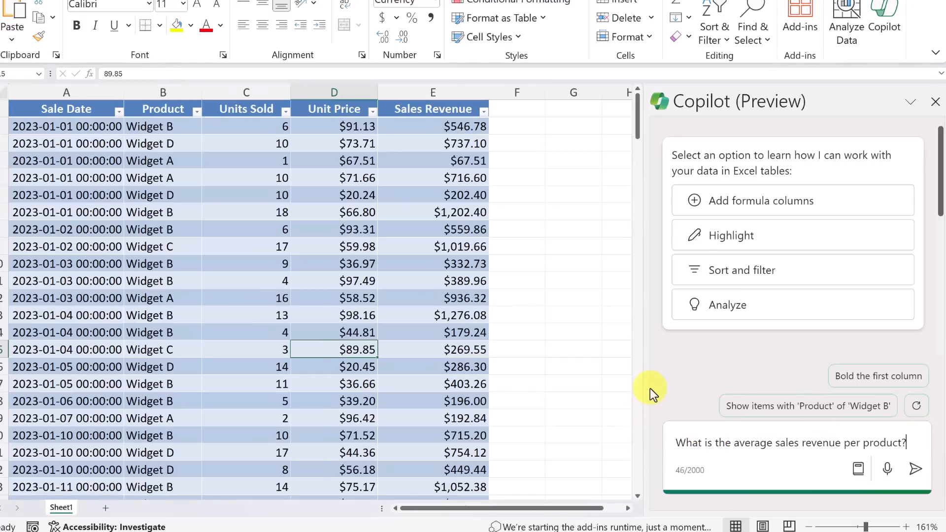
pyautogui.click(915, 469)
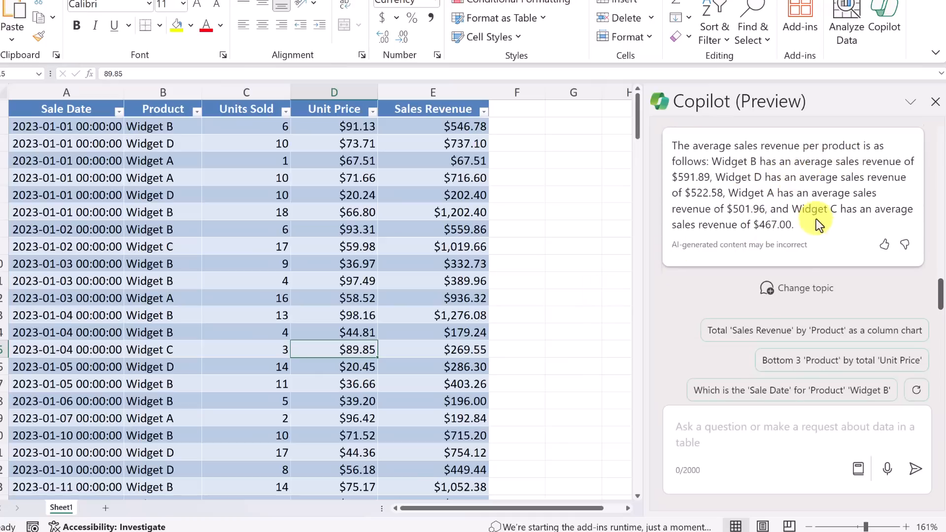
# Review Copilot's average sales revenue answer and add its 'Sales Revenue' by 'Product' chart to a new sheet.
pyautogui.scroll(4, 815, 218)
pyautogui.scroll(-2, 818, 238)
pyautogui.scroll(4, 818, 238)
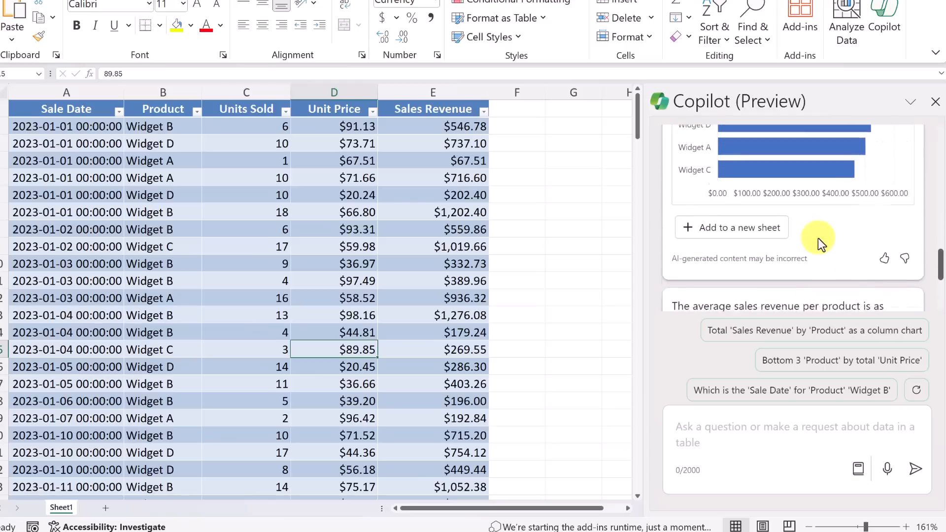
pyautogui.scroll(2, 851, 250)
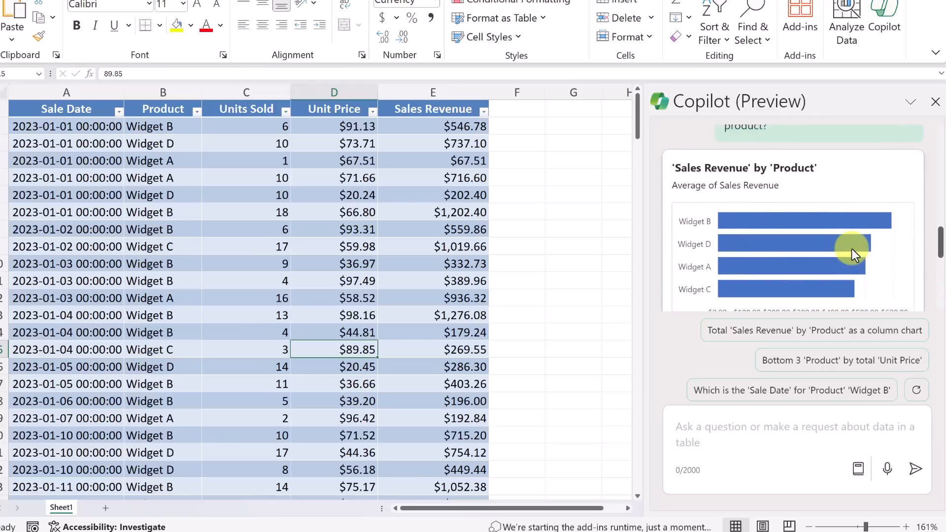
pyautogui.scroll(-2, 852, 249)
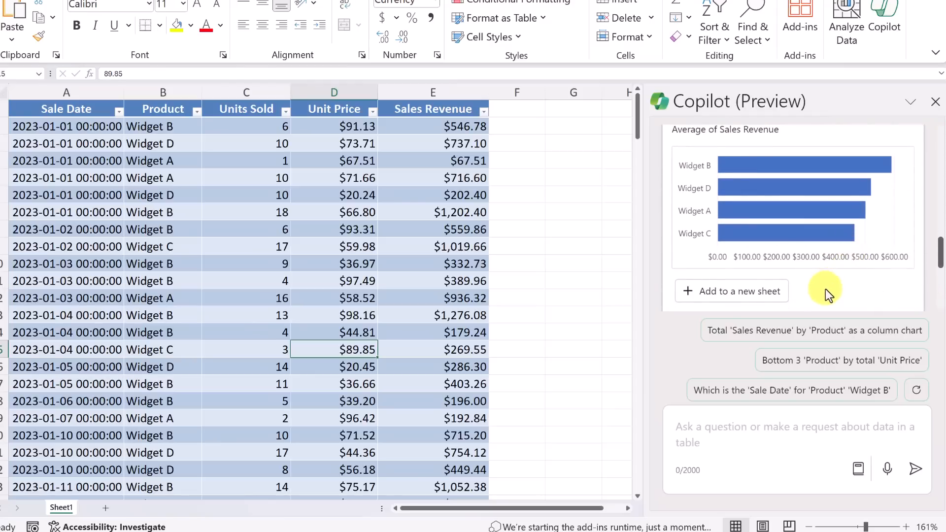
pyautogui.scroll(5, 826, 289)
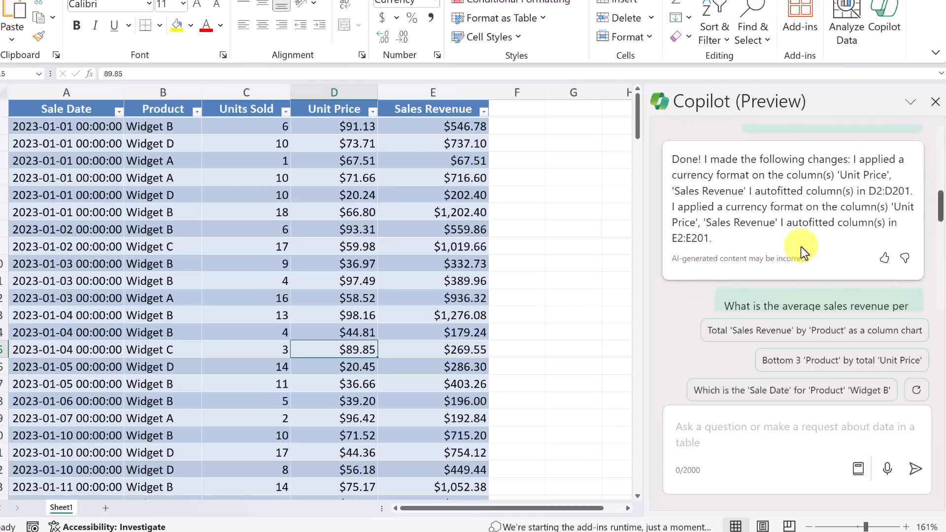
pyautogui.scroll(-6, 800, 246)
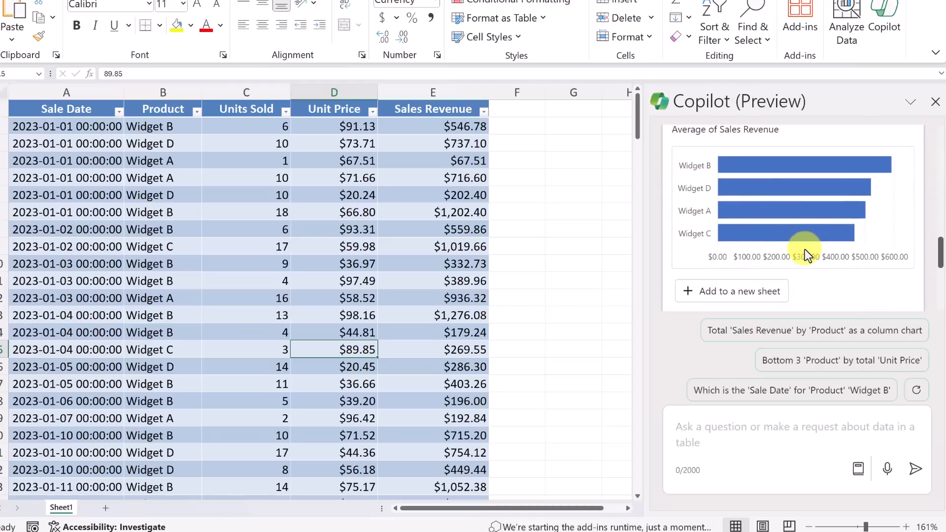
pyautogui.click(756, 295)
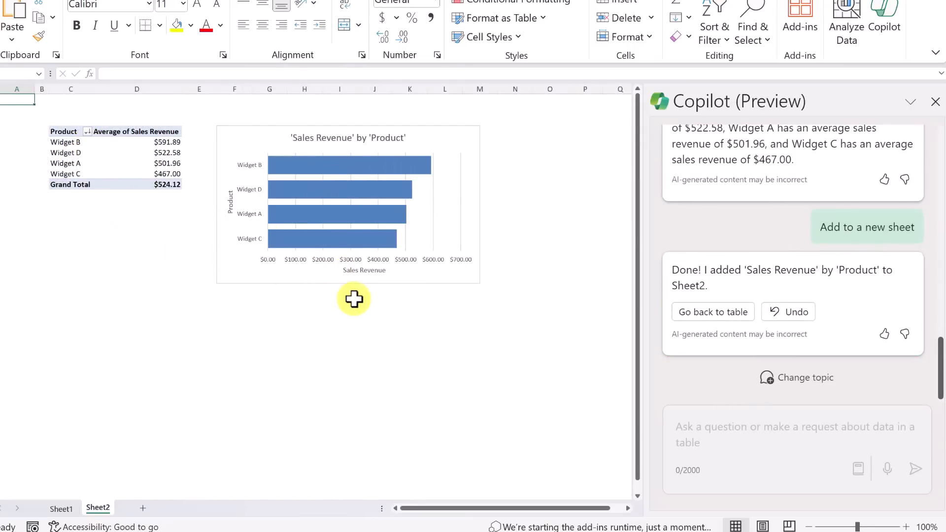
# Return to Sheet1, refresh Copilot's suggested prompts, and send the request "Show me the sales trend by month".
pyautogui.click(55, 510)
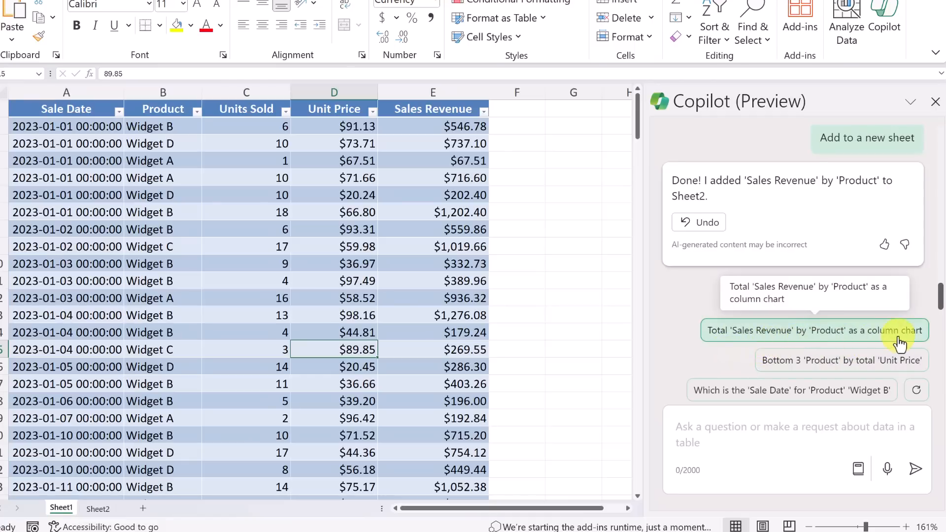
pyautogui.click(916, 392)
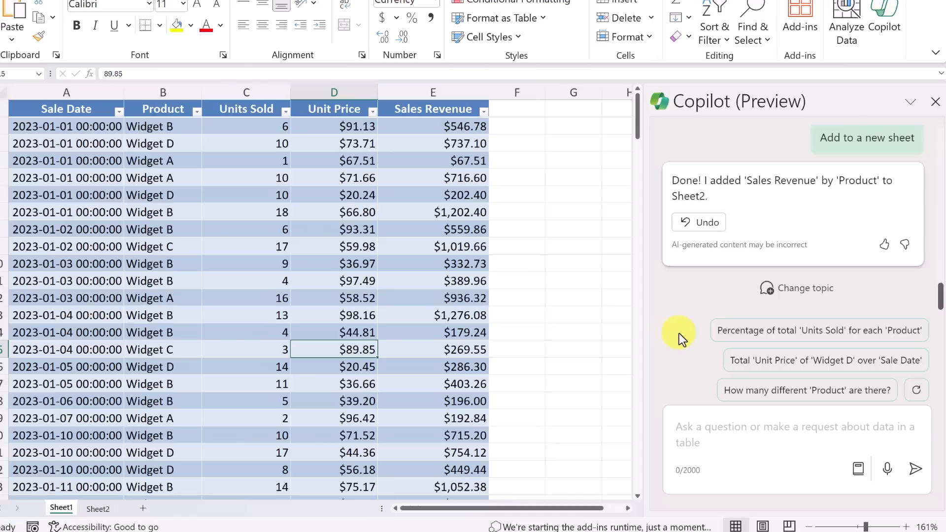
pyautogui.click(704, 433)
pyautogui.write('Show me the sales trend by month')
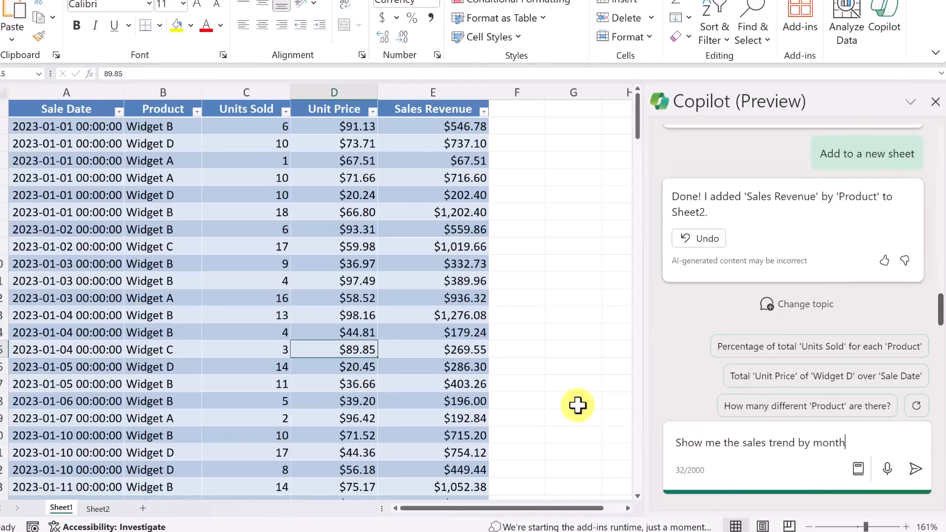
pyautogui.click(916, 469)
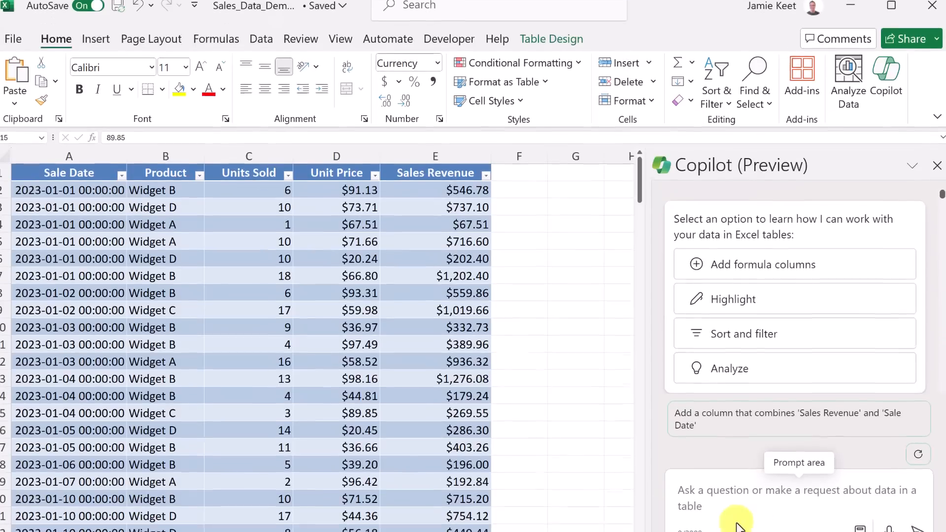
# Ask Copilot to "Add a column that will give a 5% bonus of total sales revenue if units sold are over 5".
pyautogui.click(697, 515)
pyautogui.write('Add a column that will give a 5% bonus of total sales revenue if units sold are over 5')
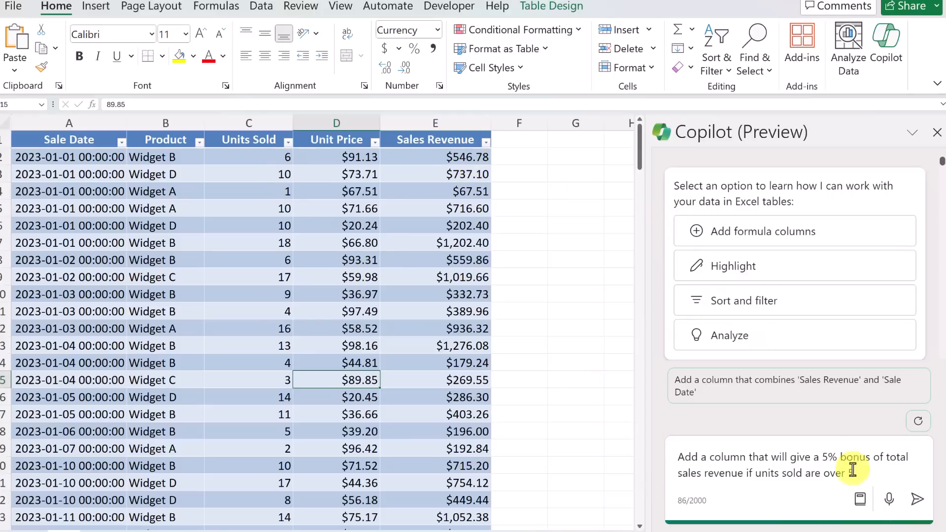
pyautogui.click(917, 499)
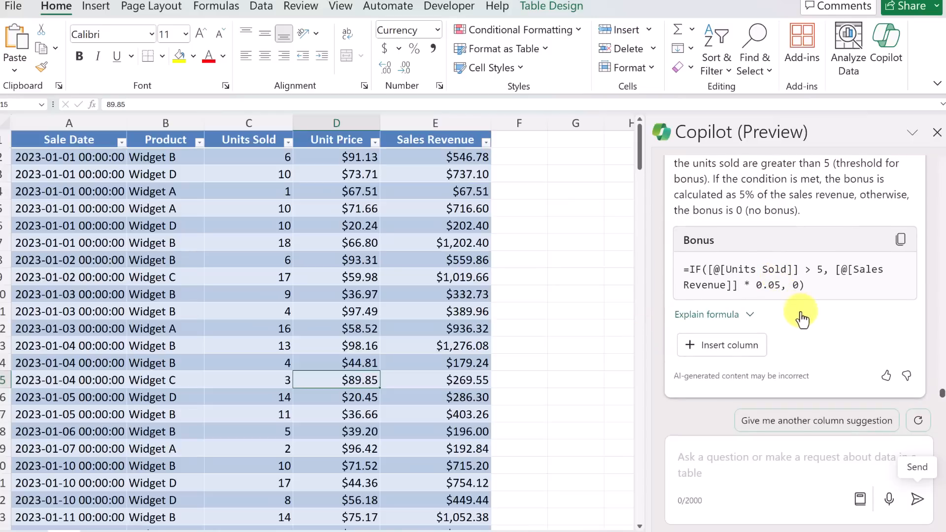
# Review Copilot's proposed Bonus formula and insert it as a new column in the sales table.
pyautogui.scroll(1, 802, 320)
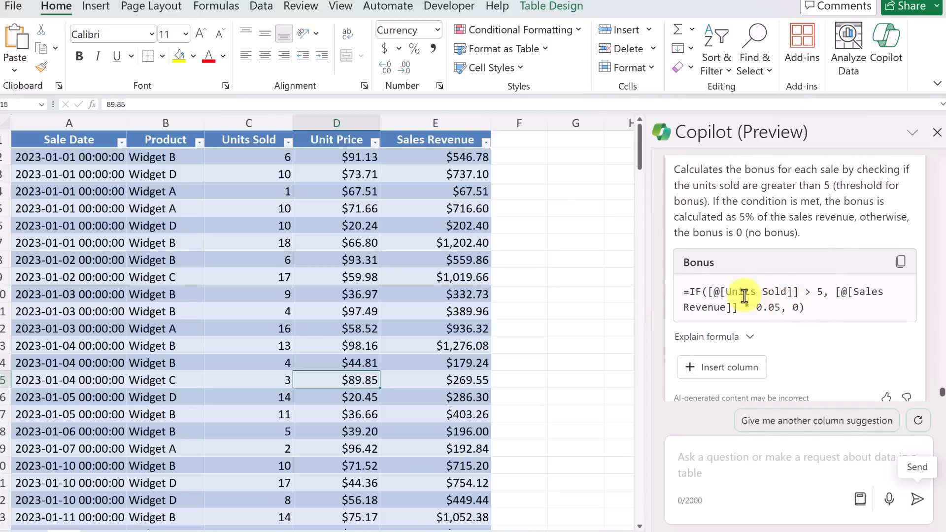
pyautogui.scroll(-1, 810, 325)
pyautogui.scroll(-1, 811, 329)
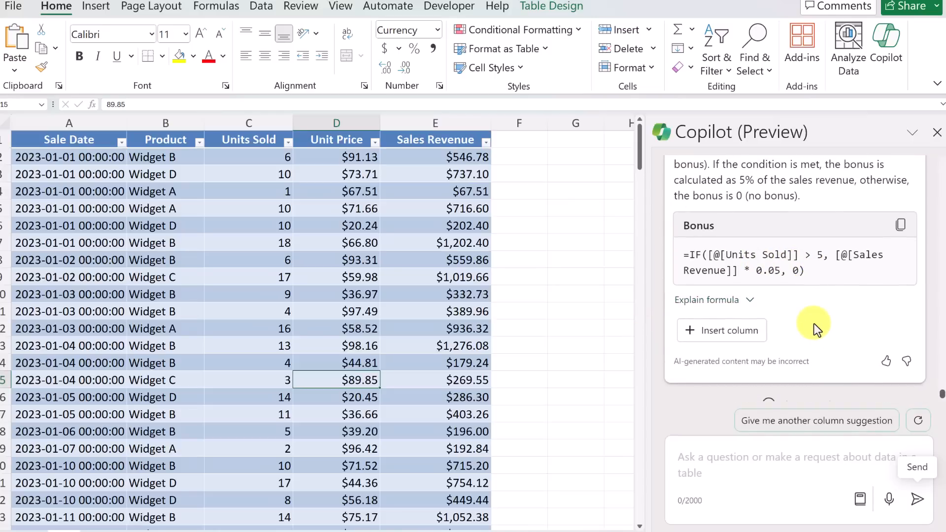
pyautogui.click(742, 332)
pyautogui.click(733, 337)
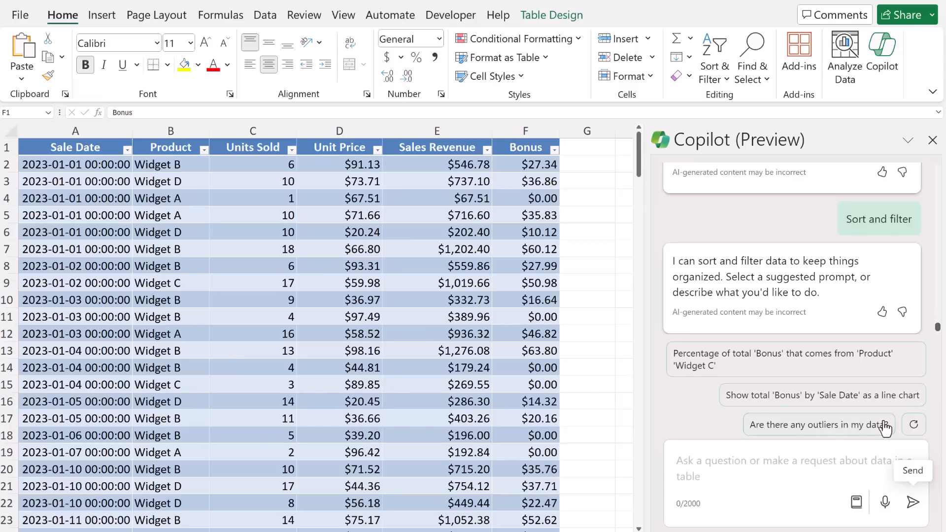
# Refresh Copilot's suggestions, run "Bottom 3 'Product' by total 'Units Sold'", and add the resulting table to a new sheet.
pyautogui.click(913, 424)
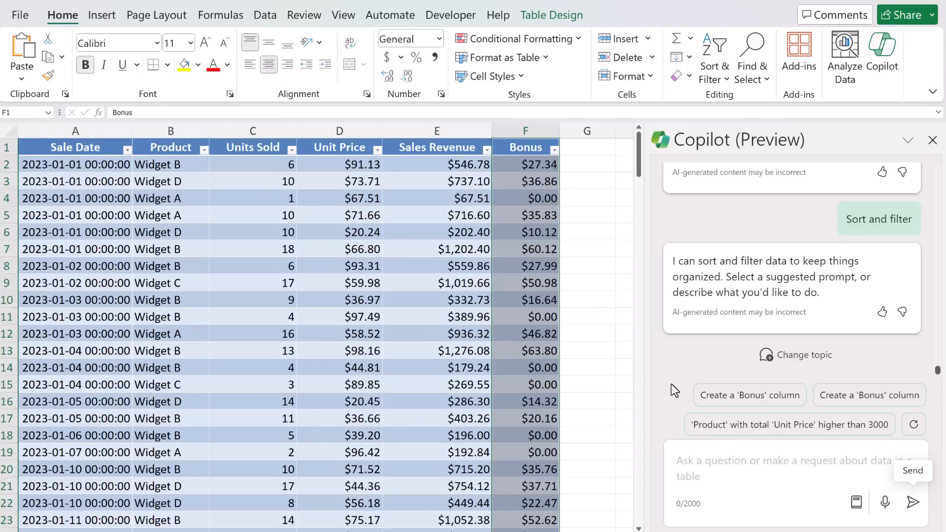
pyautogui.click(912, 426)
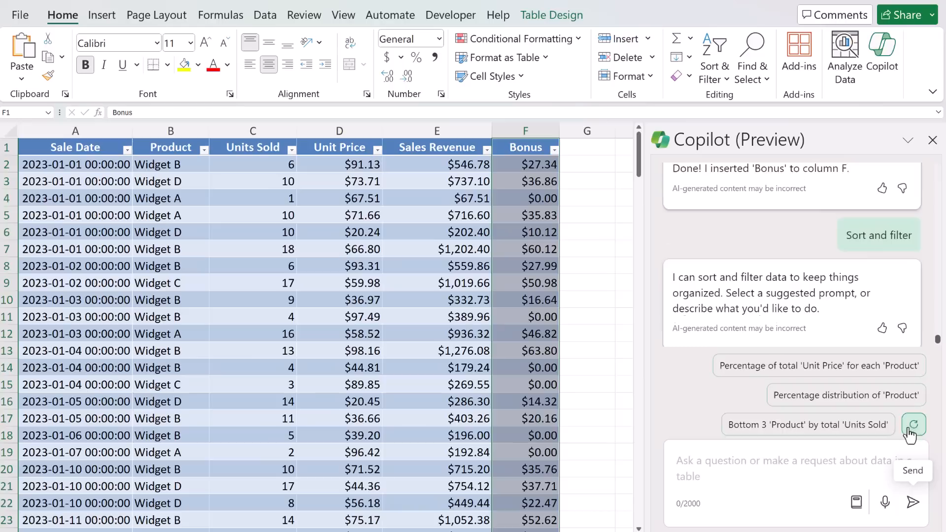
pyautogui.click(759, 427)
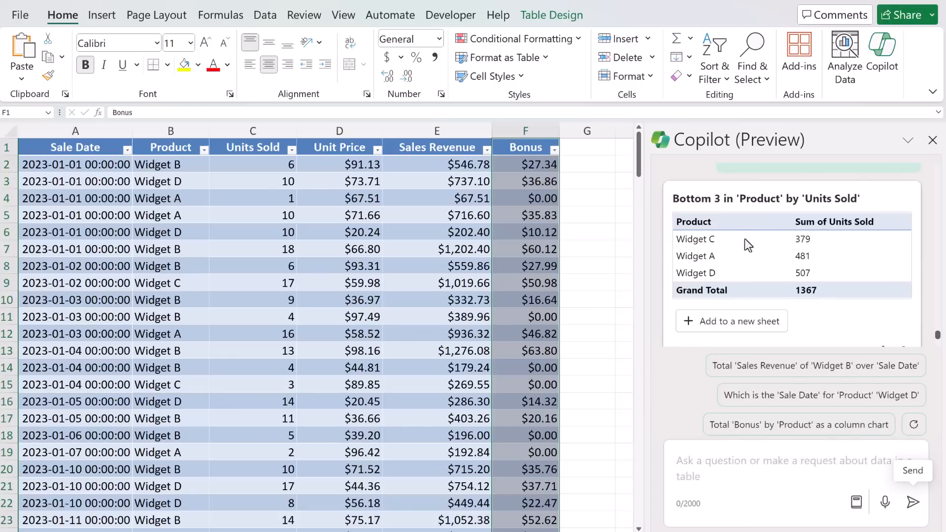
pyautogui.click(738, 328)
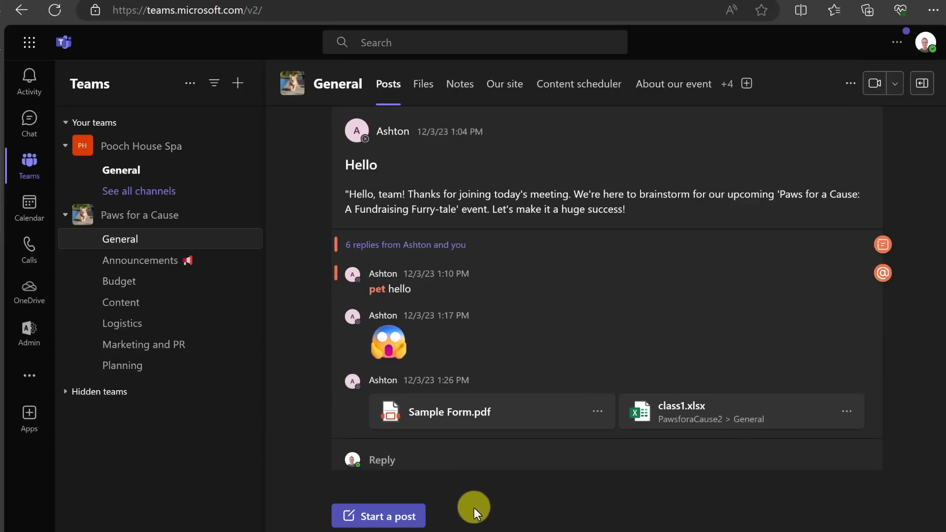
# In Teams, start a post in the Paws for a Cause General channel with the message "Hello".
pyautogui.click(389, 515)
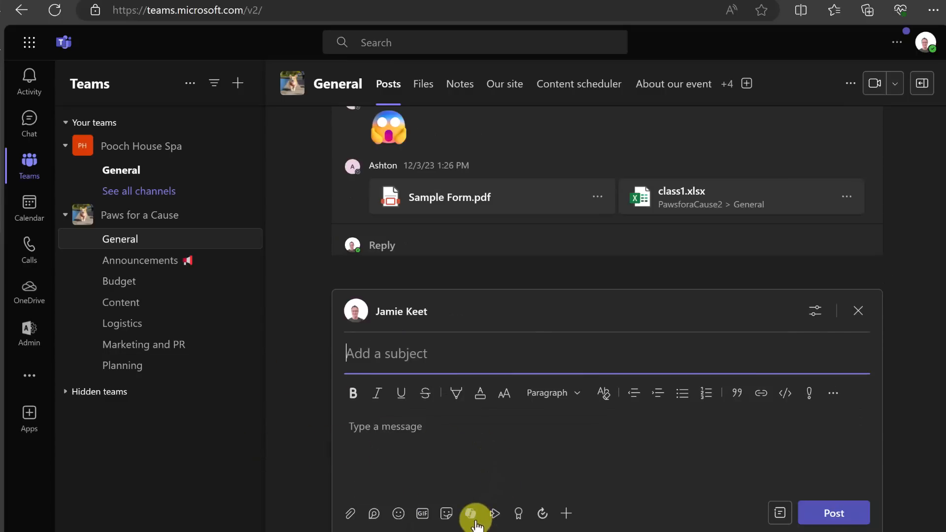
pyautogui.click(387, 430)
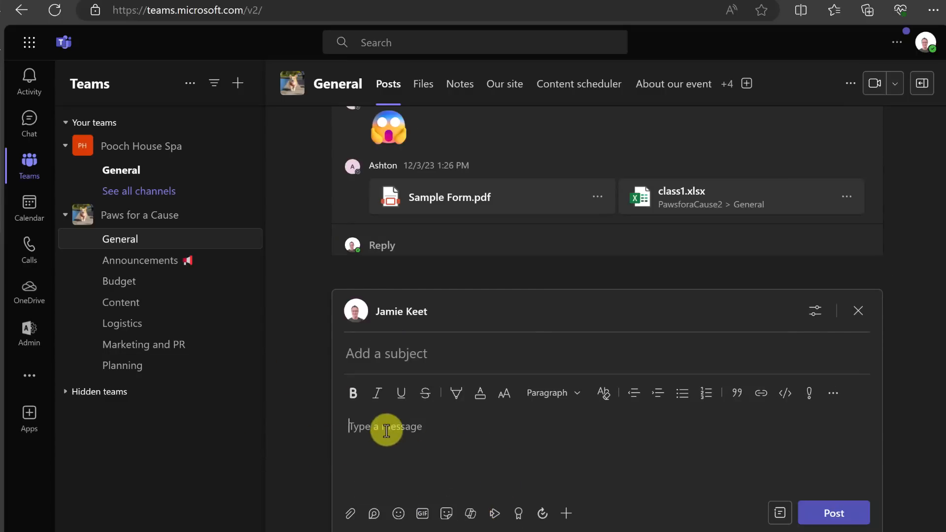
pyautogui.write('Hello')
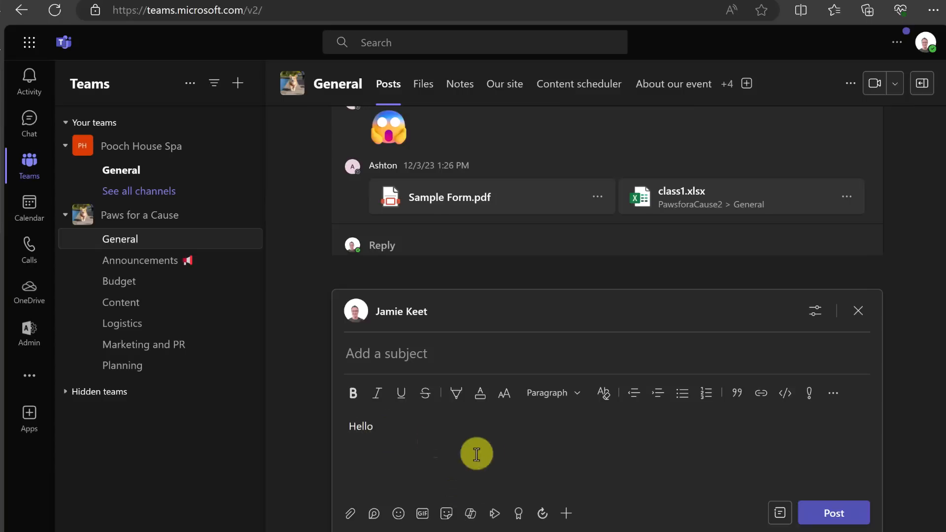
# Look over Copilot's rewrite choices and its length and tone adjustments for the draft message.
pyautogui.click(471, 514)
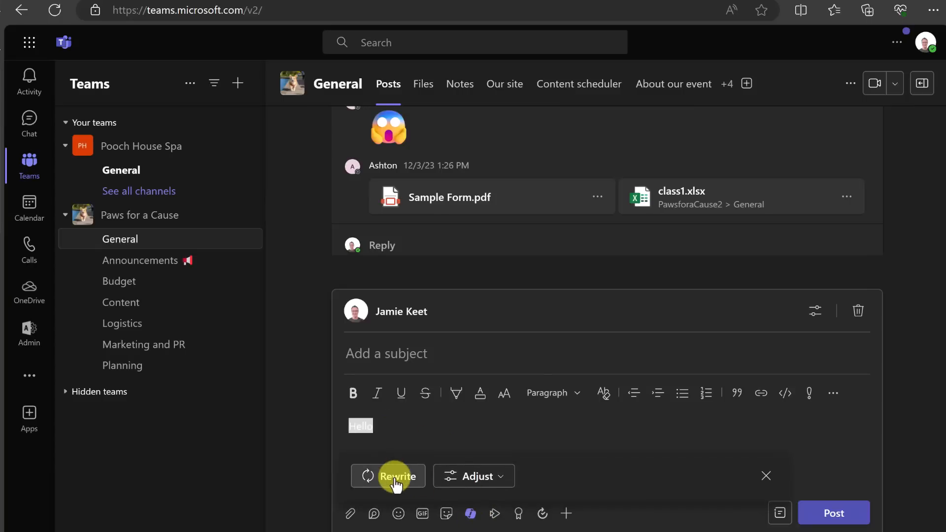
pyautogui.click(477, 477)
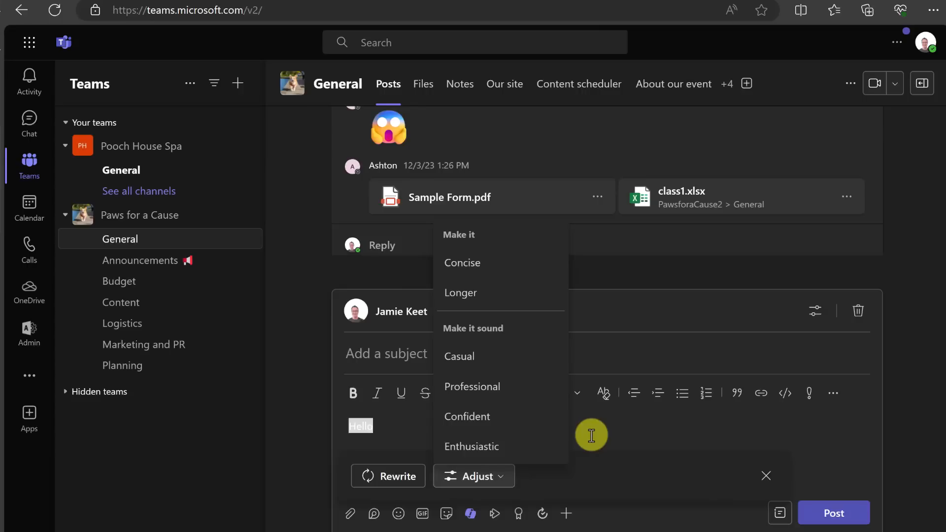
pyautogui.click(302, 401)
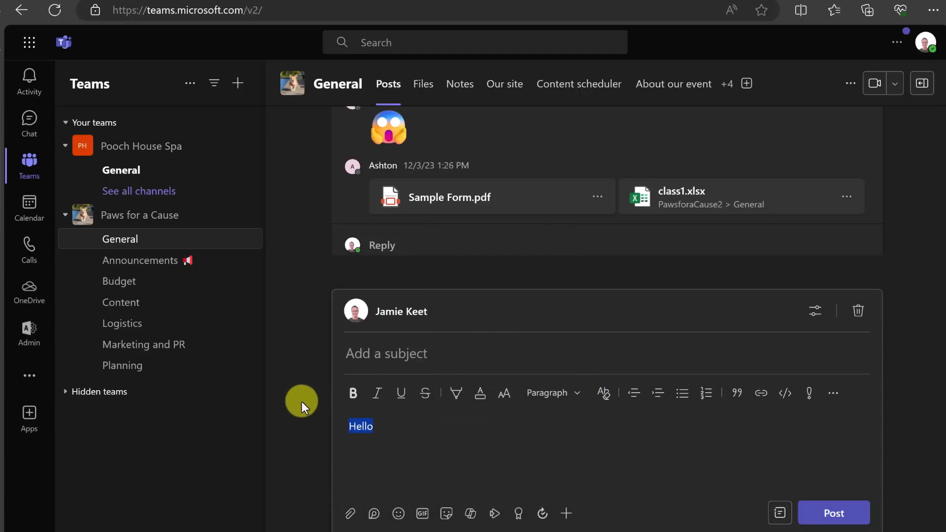
# Open the Copilot chat in Teams, ask what a named colleague has been up to, and review the answer with its references.
pyautogui.click(32, 129)
pyautogui.click(119, 134)
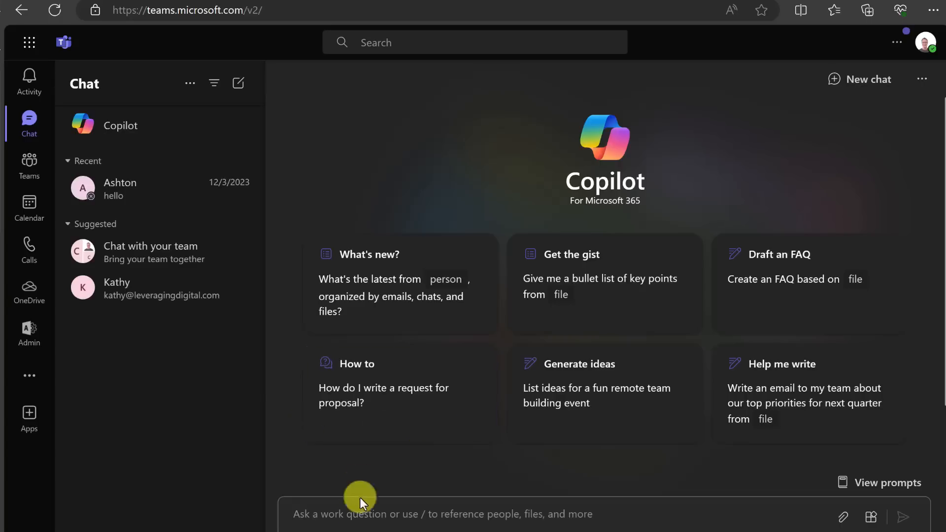
pyautogui.write('what has ashton been up to')
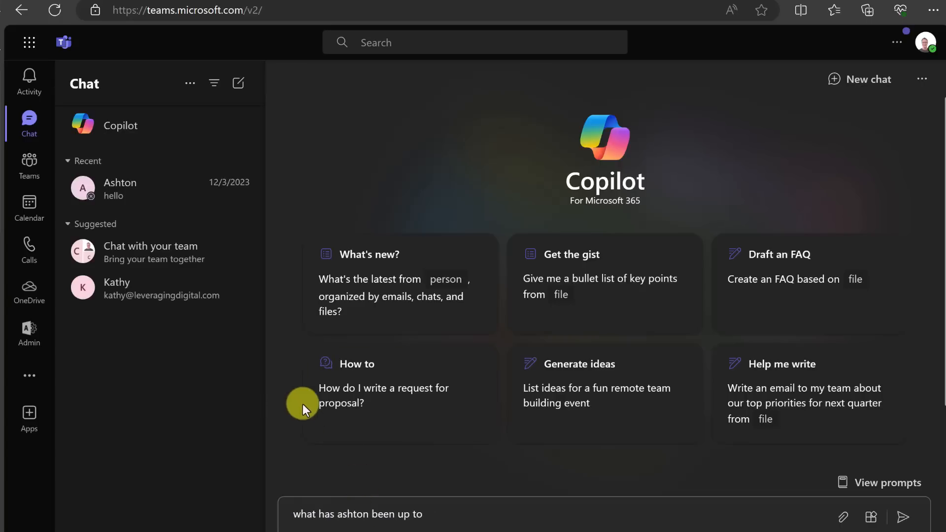
pyautogui.click(903, 517)
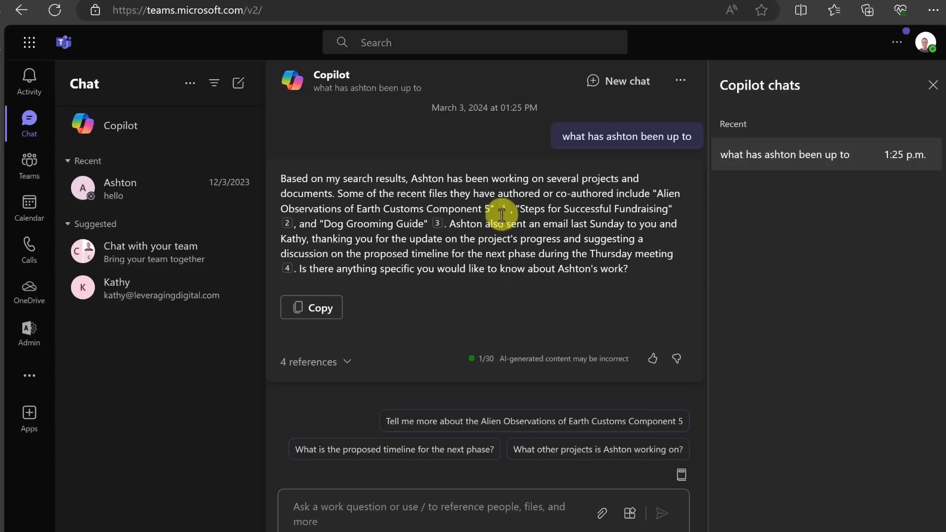
pyautogui.moveTo(504, 212)
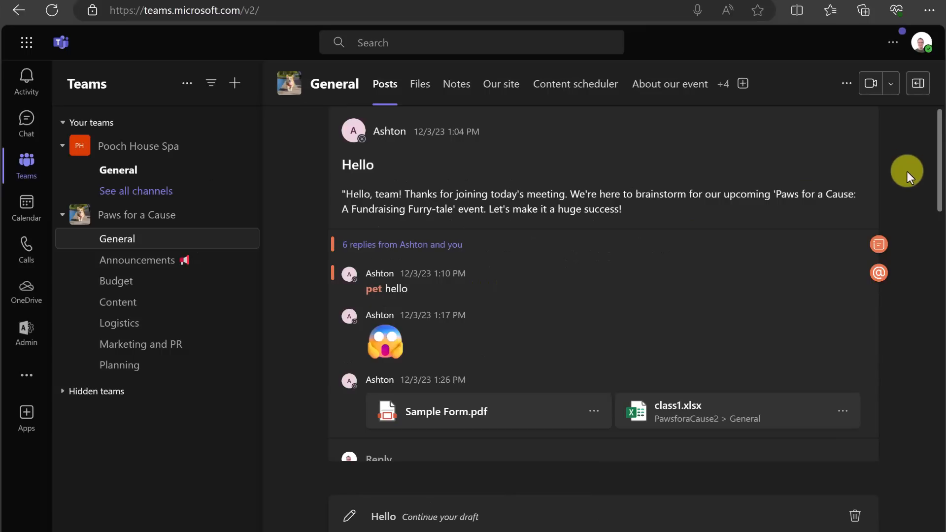
# Start and join a new meeting from the Paws for a Cause General channel, and open Copilot in the meeting.
pyautogui.click(870, 87)
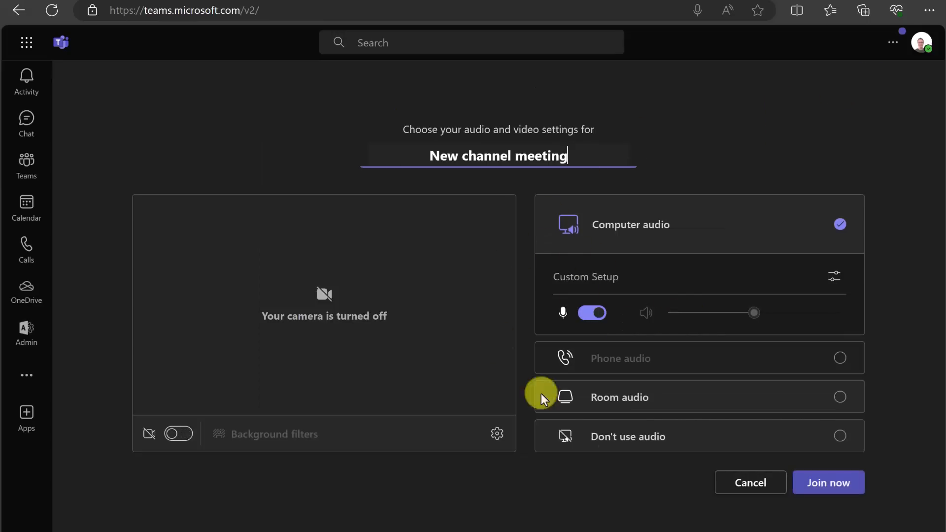
pyautogui.click(821, 485)
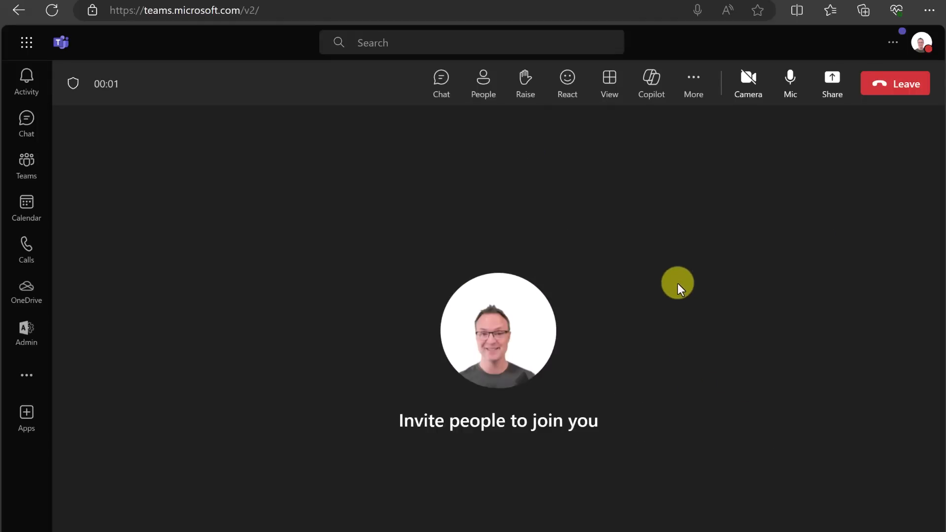
pyautogui.click(425, 328)
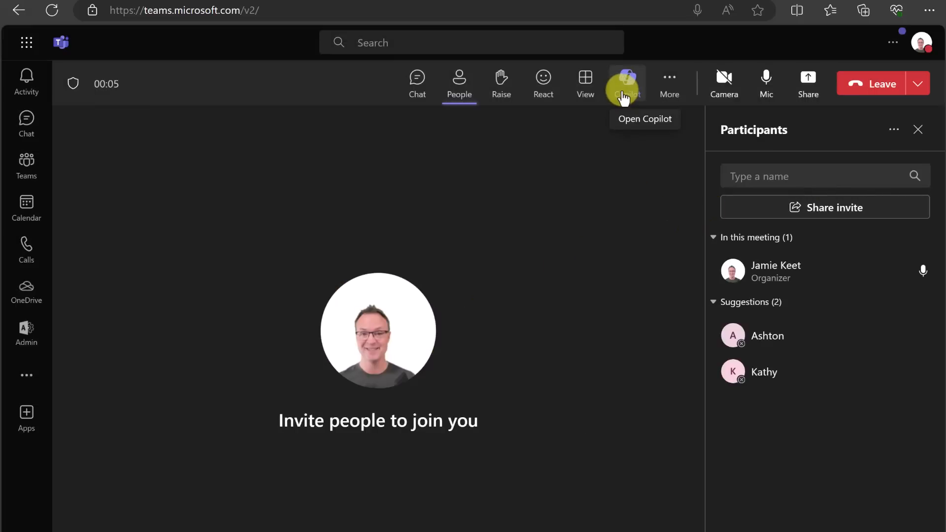
pyautogui.click(625, 96)
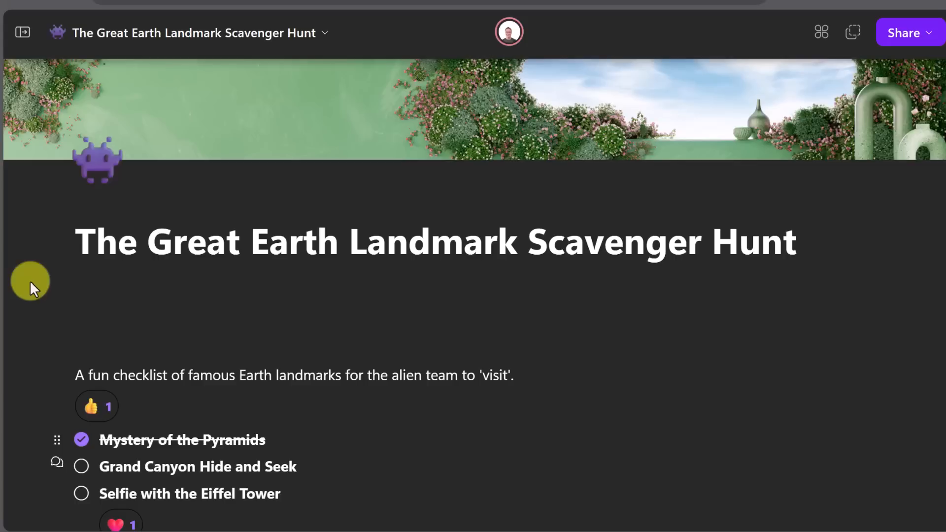
# In Loop, start Copilot's Draft page content on the blank line under the title of The Great Earth Landmark Scavenger Hunt page.
pyautogui.click(91, 309)
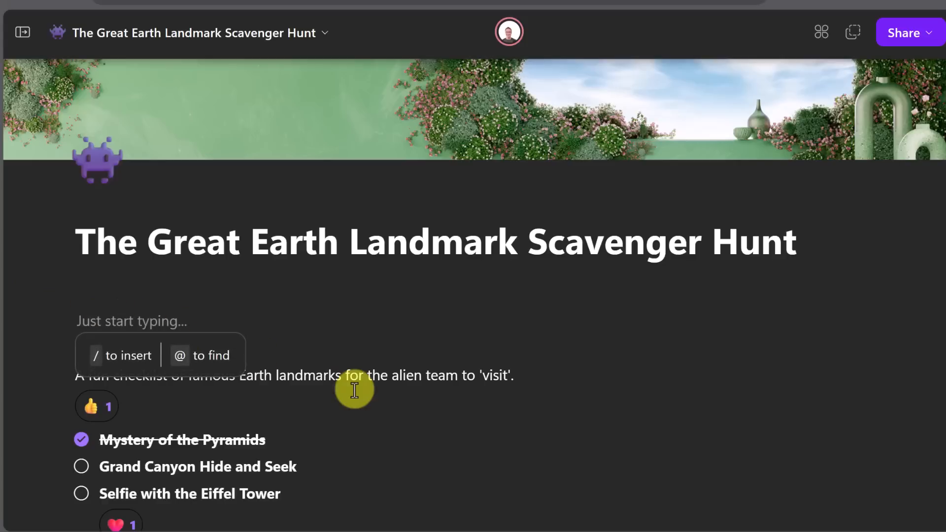
pyautogui.write('/')
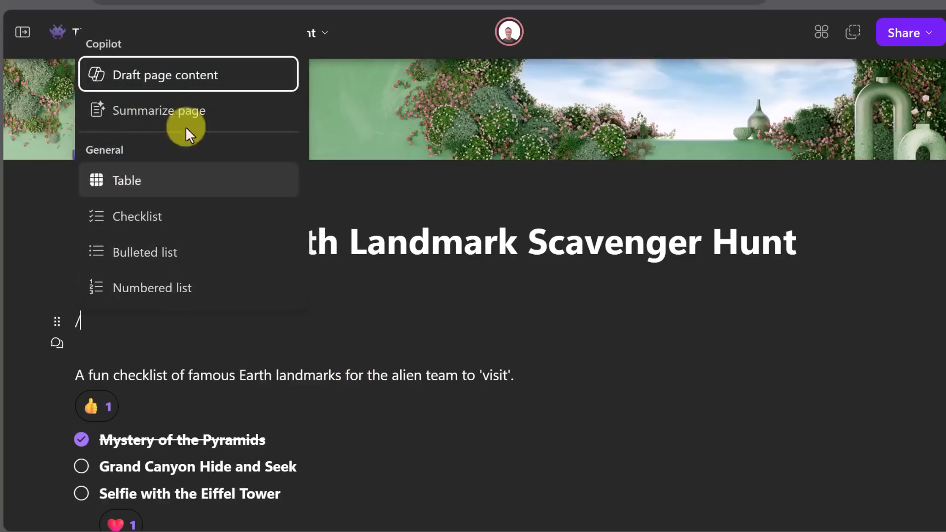
pyautogui.click(159, 86)
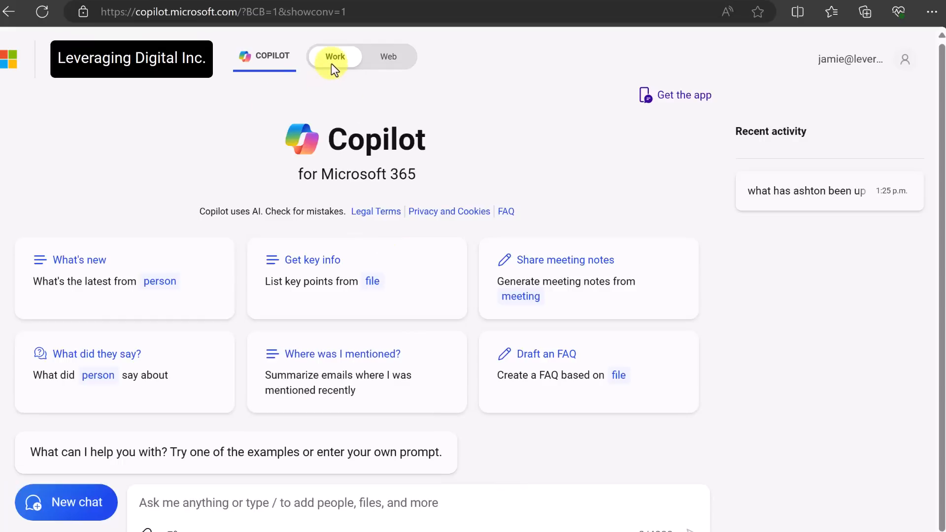
# In Microsoft Copilot on the web, view Web mode, return to Work mode and ask for key points from Steps for Successful Fundraising.docx.
pyautogui.click(386, 61)
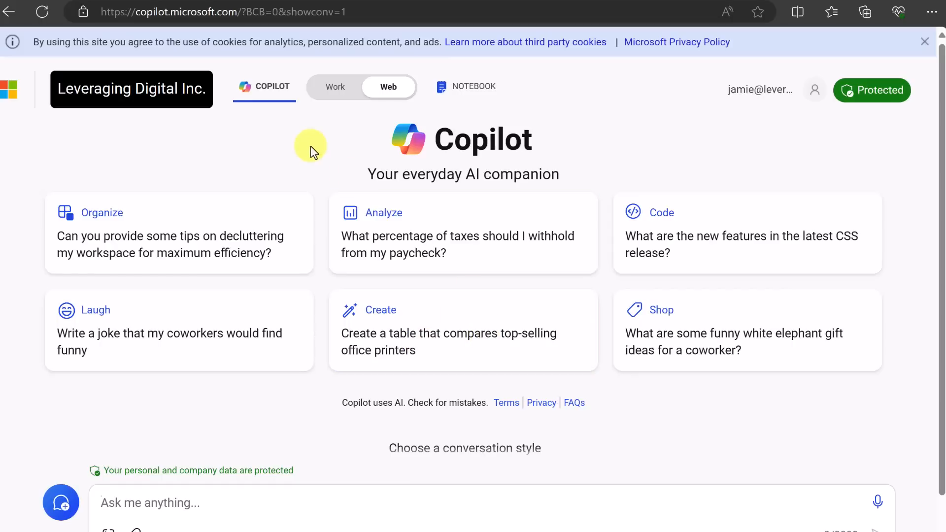
pyautogui.click(334, 87)
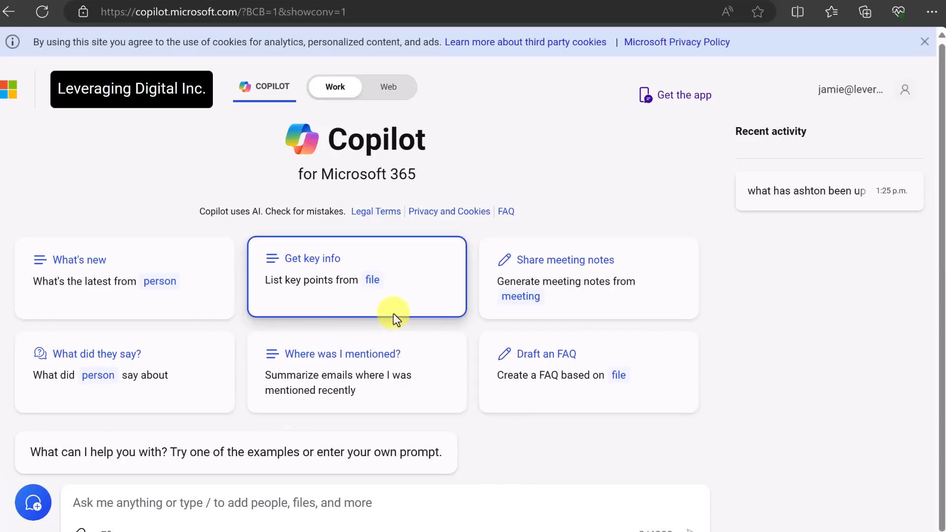
pyautogui.click(324, 294)
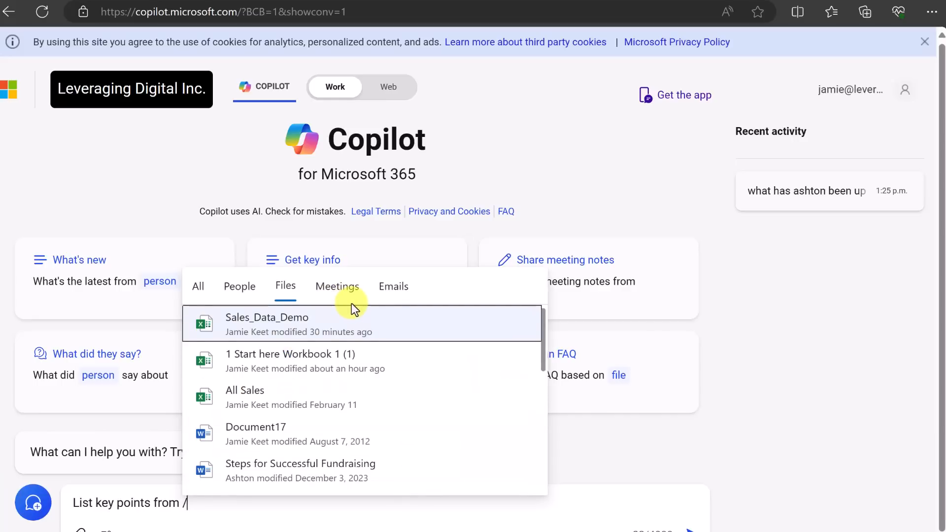
pyautogui.click(341, 473)
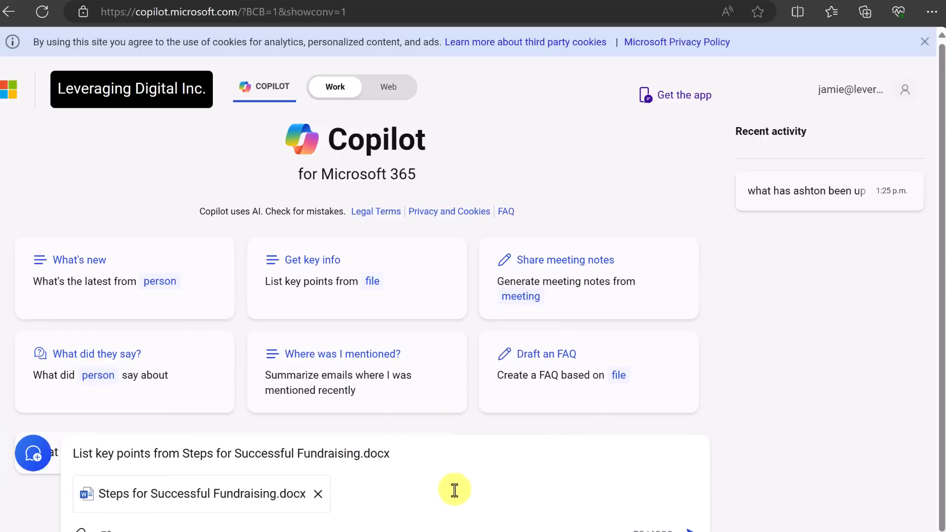
pyautogui.click(690, 530)
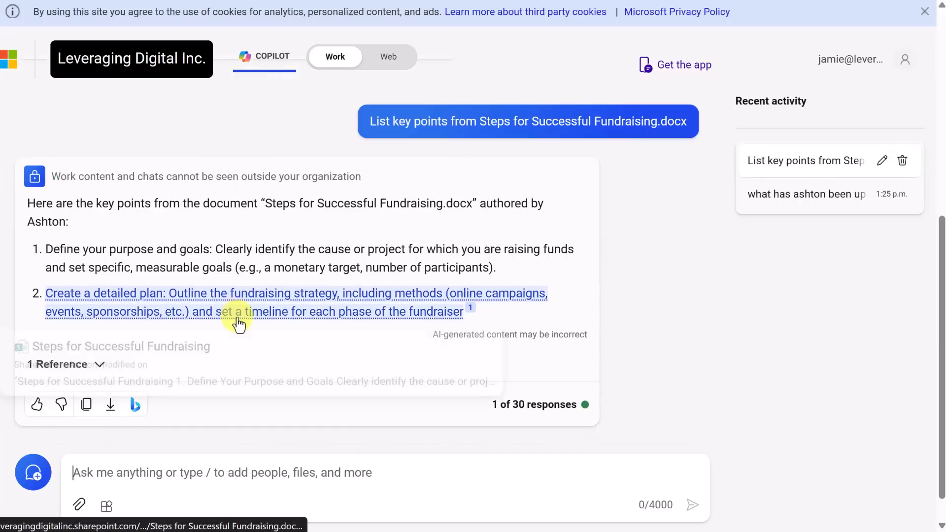
# Expand the references of Copilot's answer, and look back over the conversation to the suggested prompts.
pyautogui.click(100, 364)
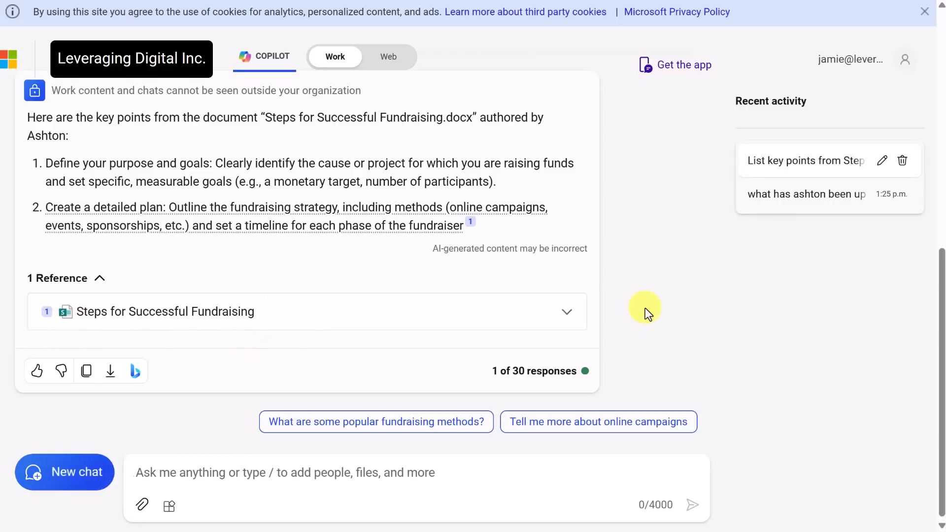
pyautogui.scroll(5, 708, 295)
pyautogui.scroll(5, 703, 298)
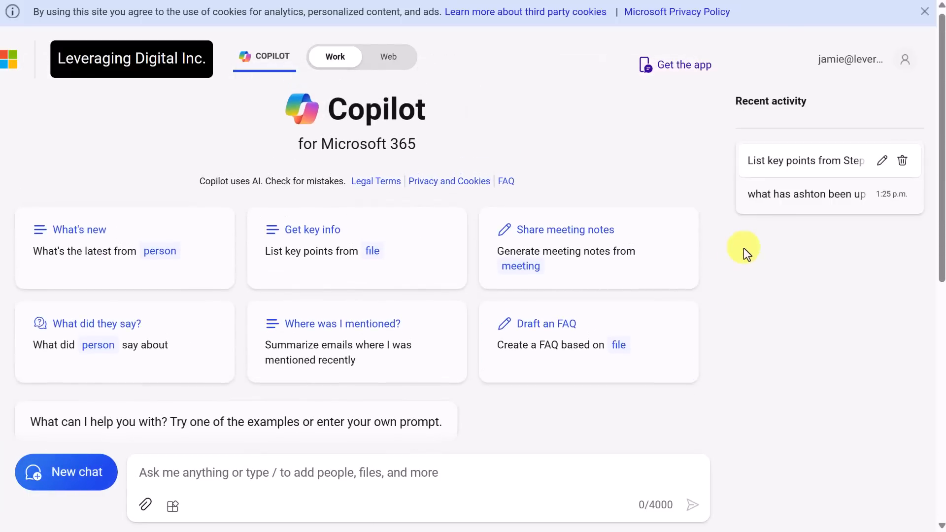